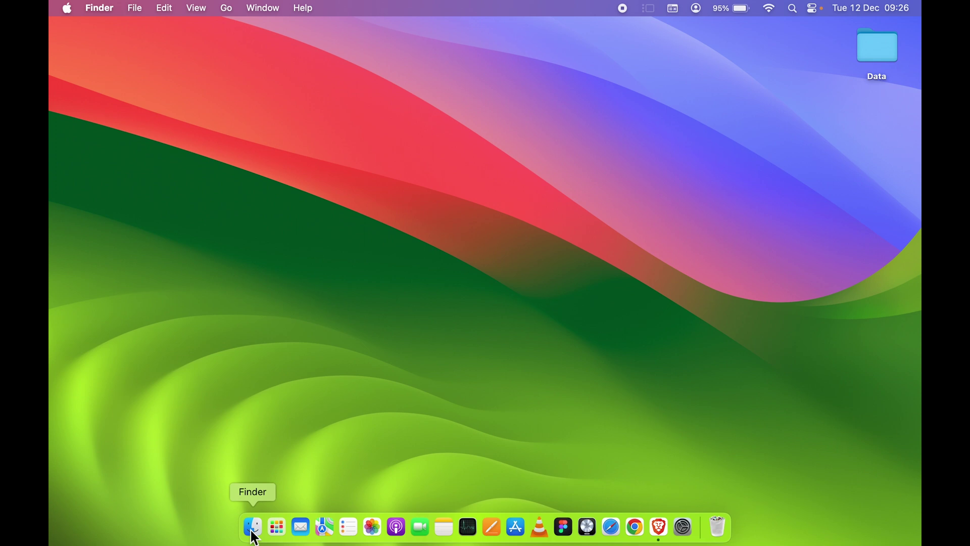
Open a Finder window from the Dock, move it lower, and view the Downloads folder.
{"action": "left_click", "coordinate": [254, 528]}
{"action": "left_click", "coordinate": [260, 533]}
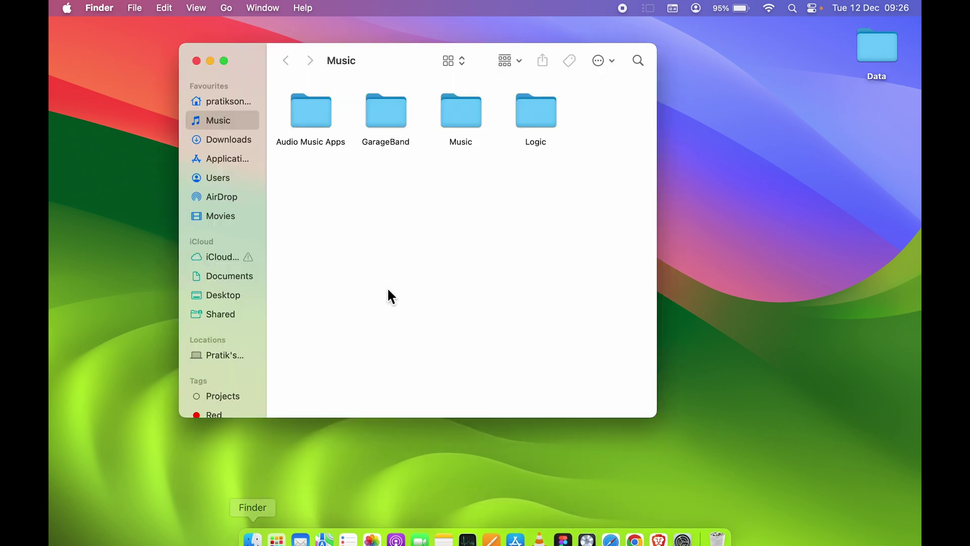
{"action": "left_click_drag", "start_coordinate": [389, 69], "coordinate": [381, 117]}
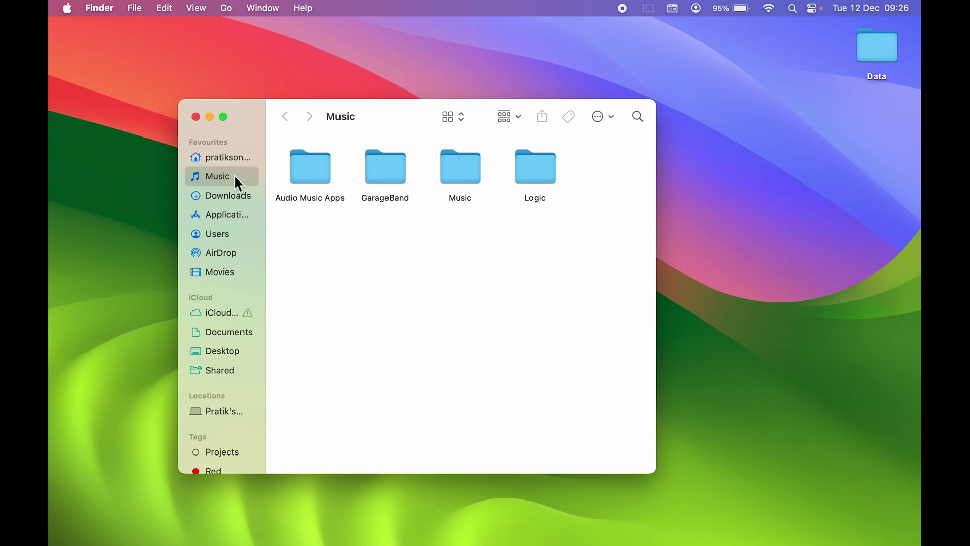
{"action": "left_click", "coordinate": [236, 204]}
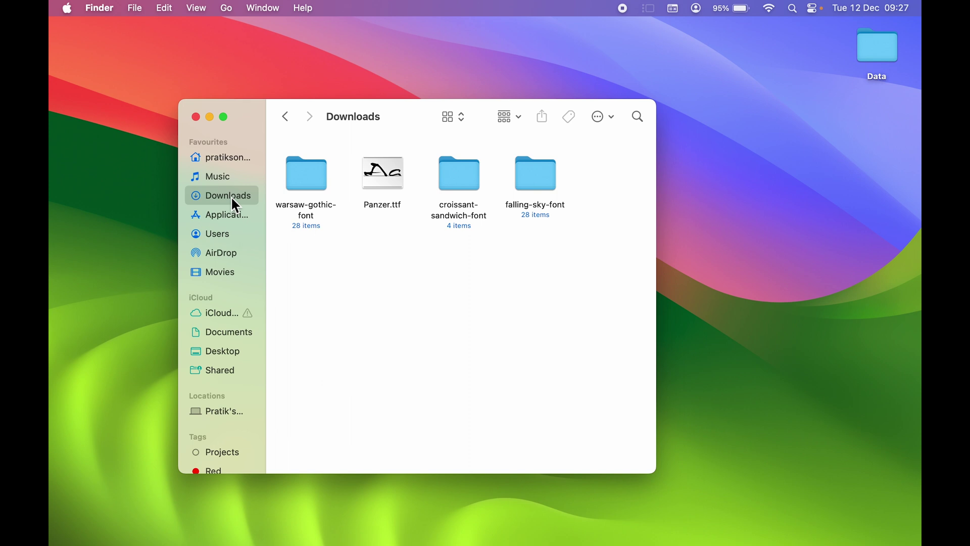
Close the window, open a fresh one via File > New Finder Window, and return to Music.
{"action": "left_click", "coordinate": [195, 117]}
{"action": "left_click", "coordinate": [138, 9]}
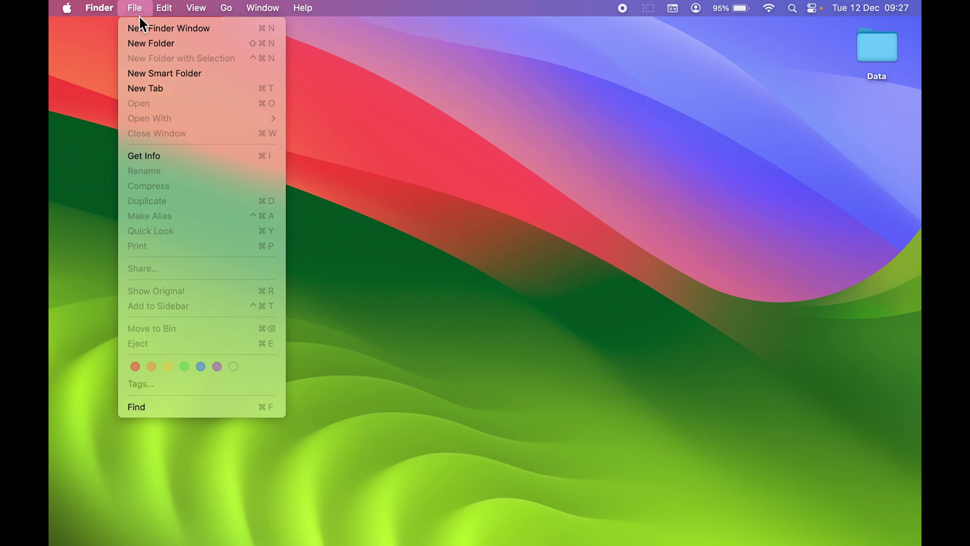
{"action": "left_click", "coordinate": [183, 28]}
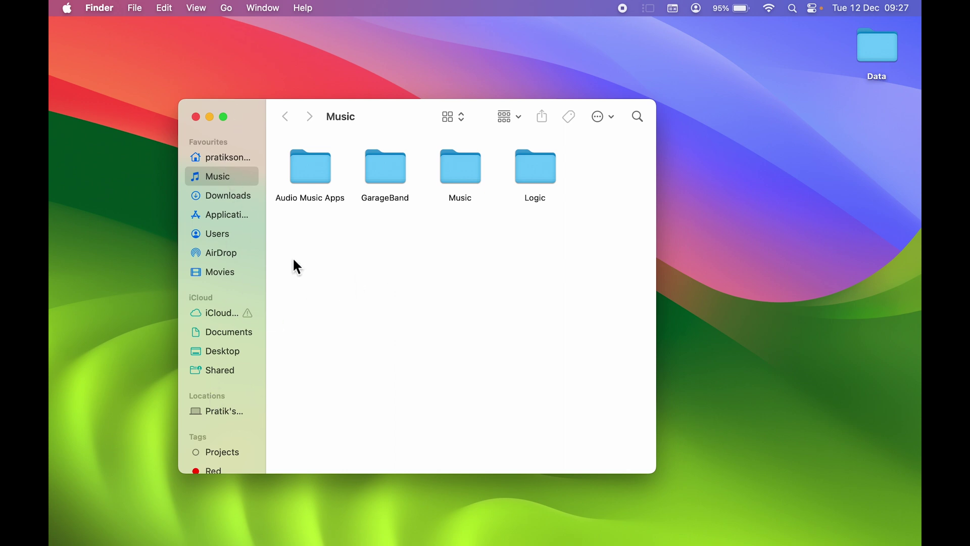
{"action": "left_click", "coordinate": [231, 198]}
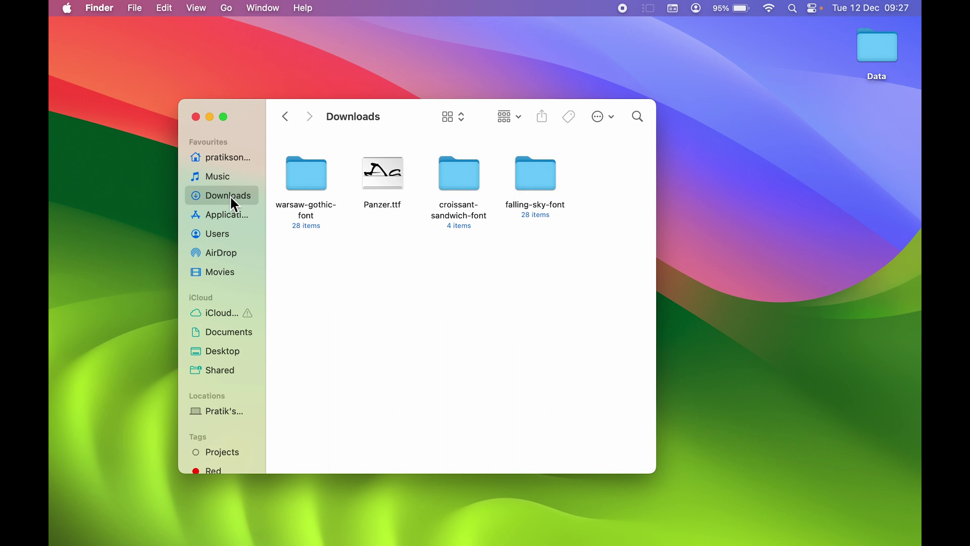
{"action": "left_click", "coordinate": [228, 180]}
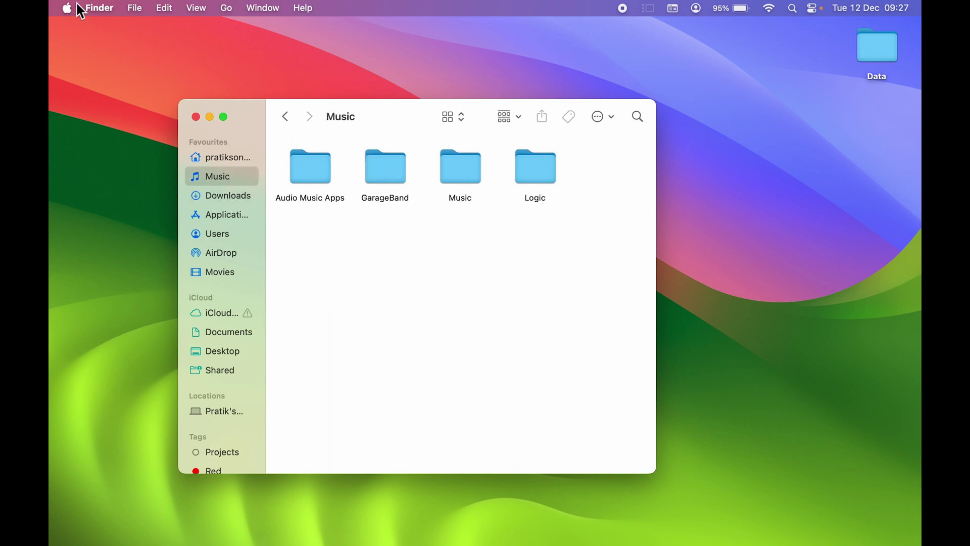
{"action": "left_click", "coordinate": [101, 10]}
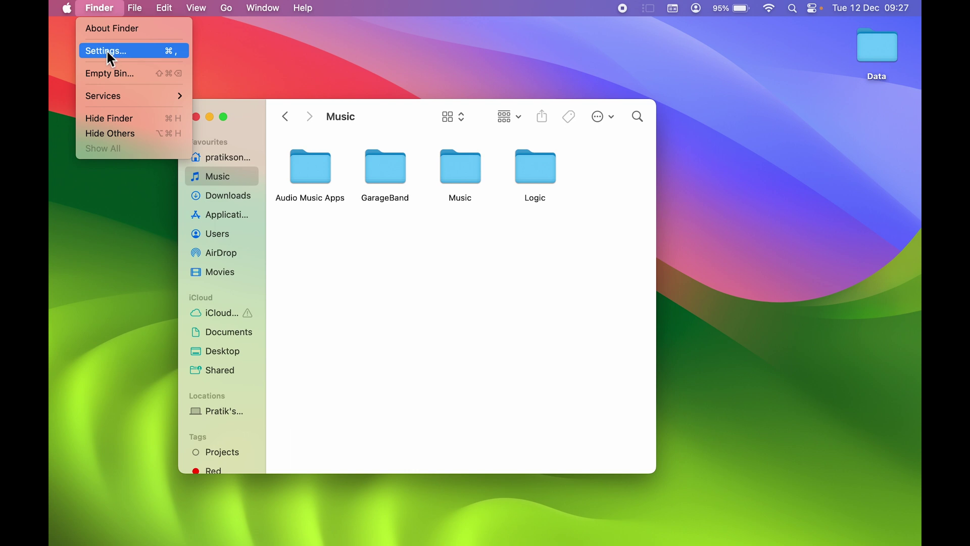
In Finder Settings > General, set 'New Finder windows show' to the Downloads folder.
{"action": "left_click", "coordinate": [136, 53]}
{"action": "left_click_drag", "start_coordinate": [831, 171], "coordinate": [790, 204]}
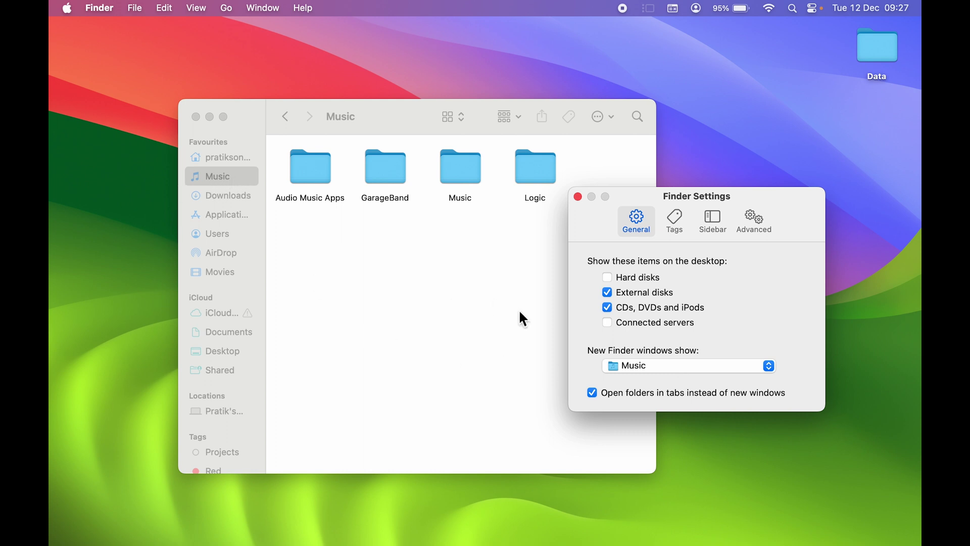
{"action": "left_click", "coordinate": [761, 371]}
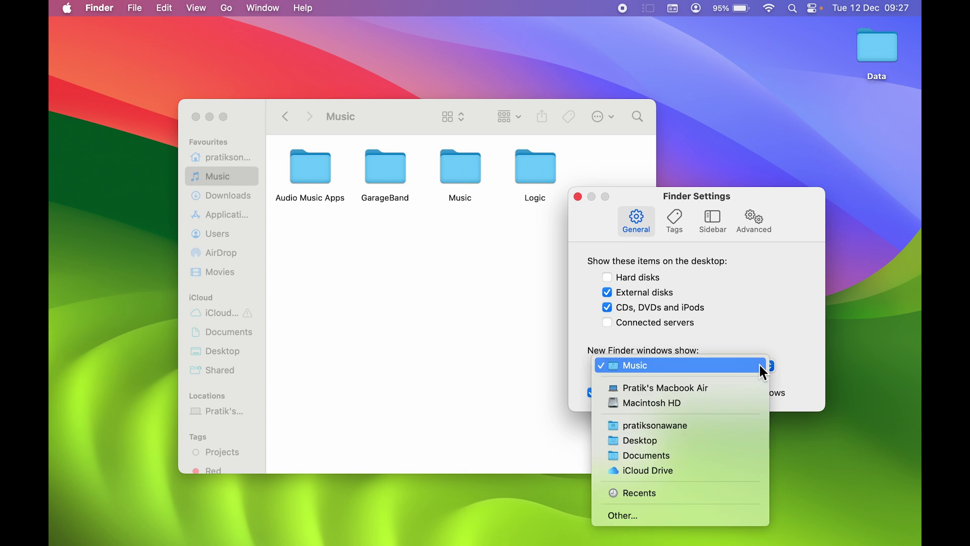
{"action": "left_click", "coordinate": [644, 514]}
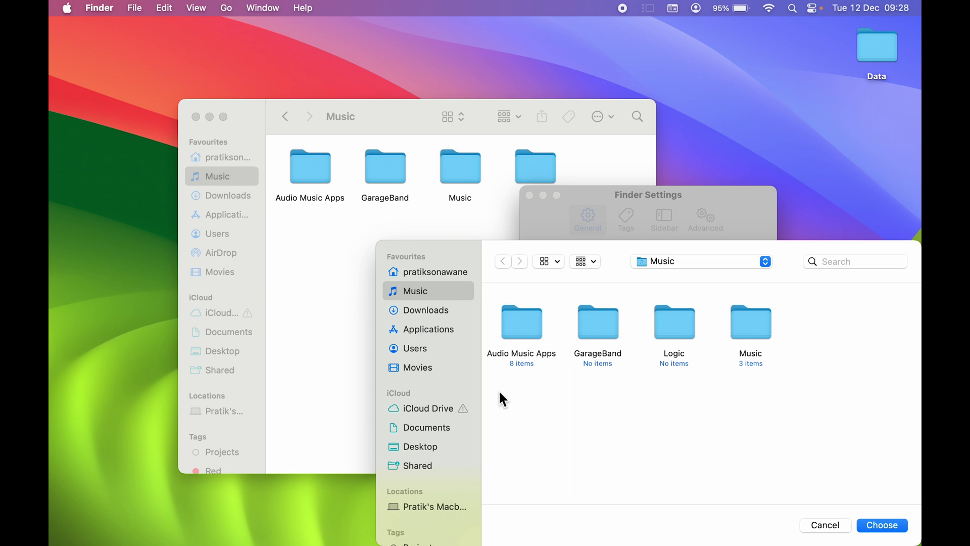
{"action": "left_click", "coordinate": [413, 311]}
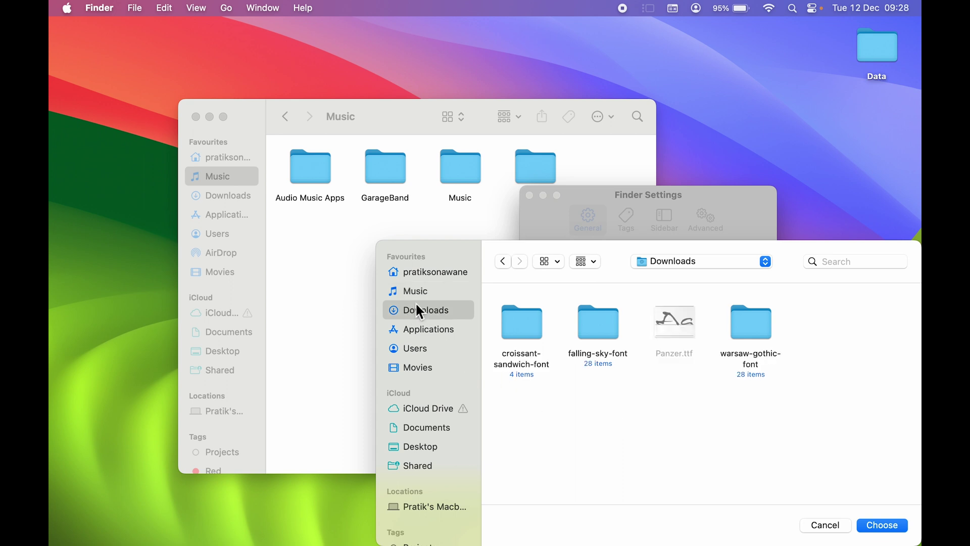
{"action": "left_click", "coordinate": [889, 531]}
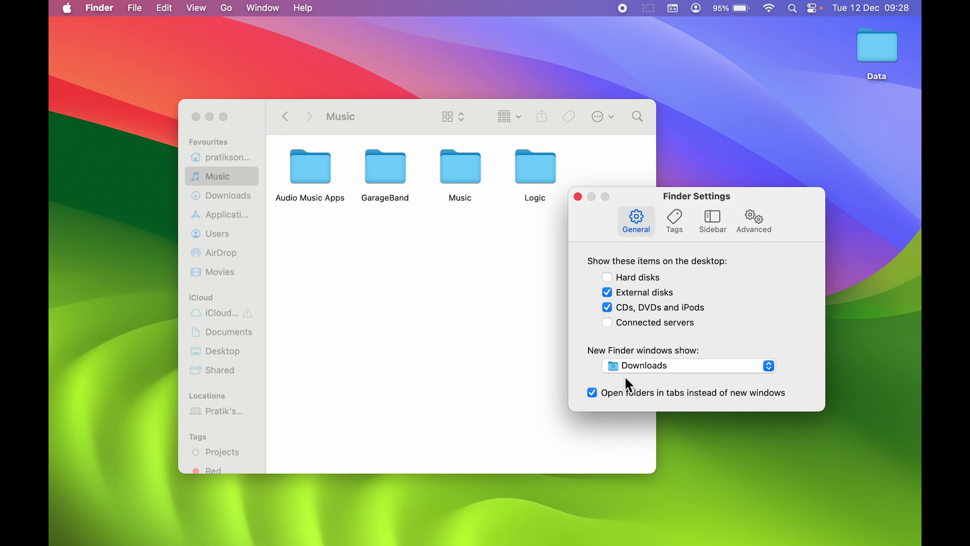
Test the default with a new Finder window, switch it to Music, and move Settings left.
{"action": "left_click", "coordinate": [448, 316]}
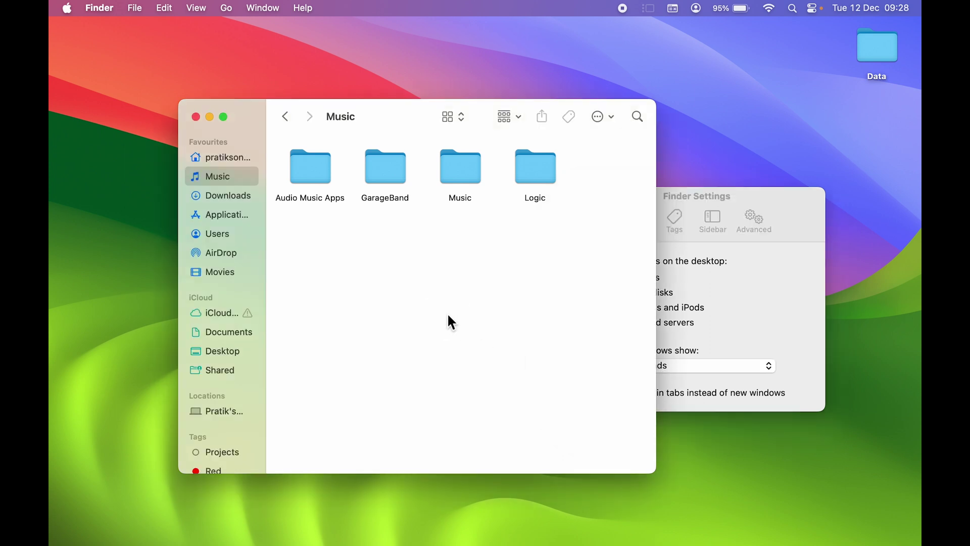
{"action": "left_click", "coordinate": [196, 117]}
{"action": "left_click", "coordinate": [133, 8]}
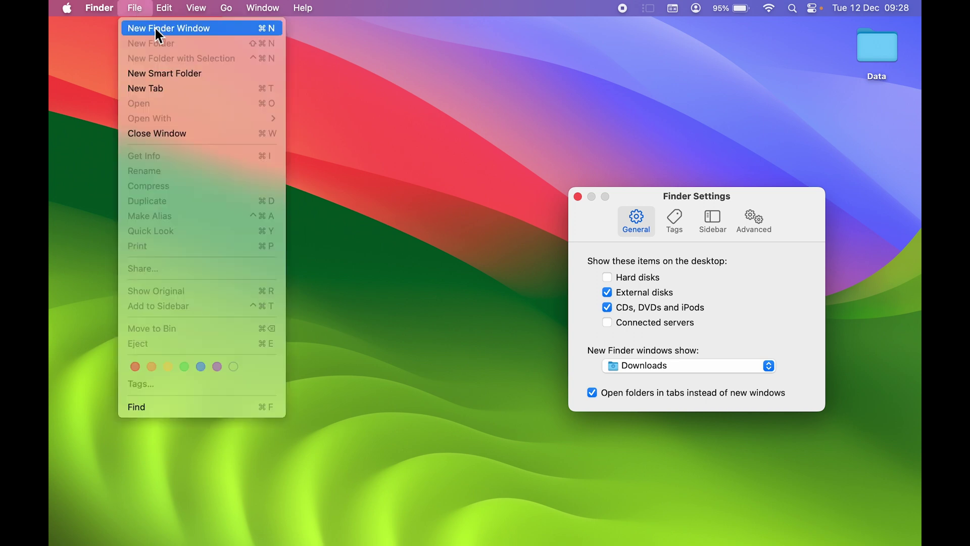
{"action": "left_click", "coordinate": [160, 30]}
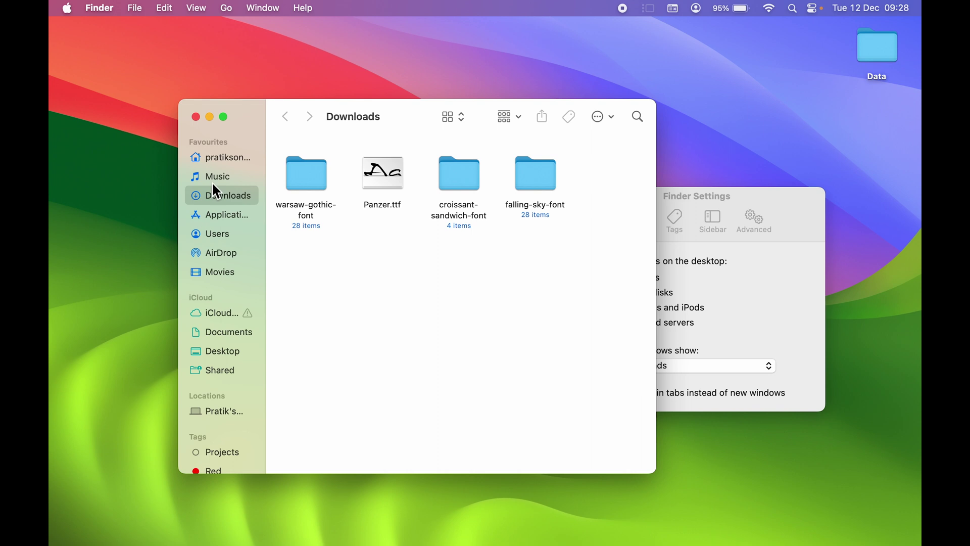
{"action": "left_click", "coordinate": [222, 178]}
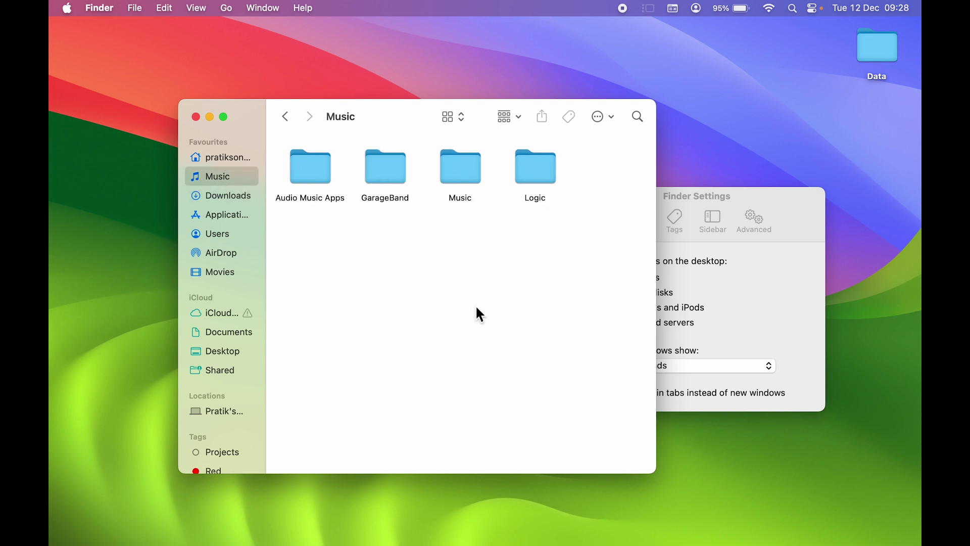
{"action": "left_click", "coordinate": [787, 201]}
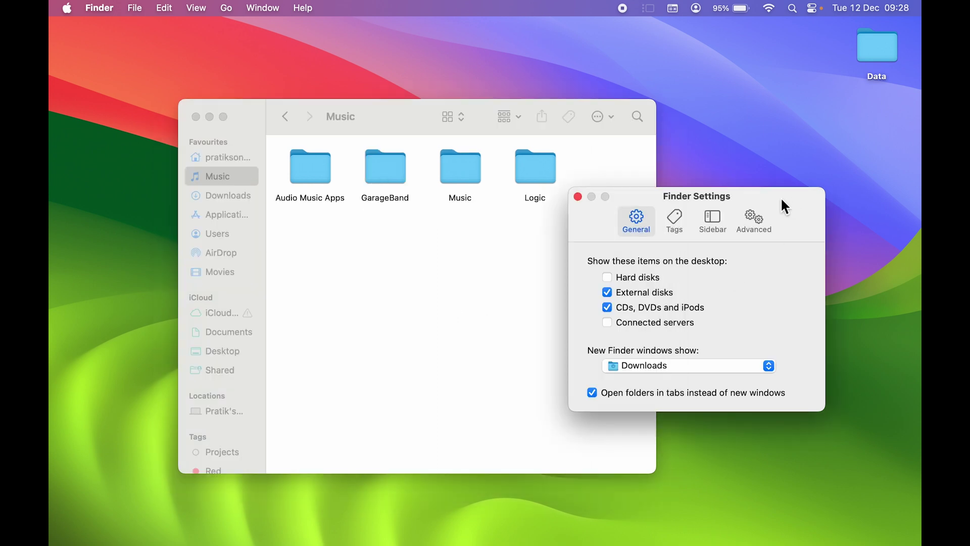
{"action": "left_click_drag", "start_coordinate": [770, 197], "coordinate": [631, 211]}
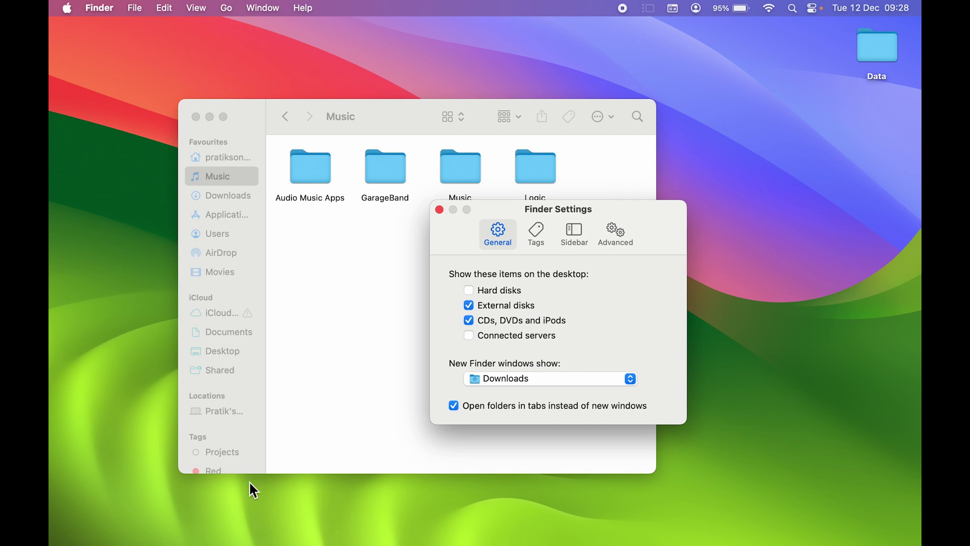
Review the New Finder windows location choices without changing the Downloads default.
{"action": "left_click", "coordinate": [600, 382]}
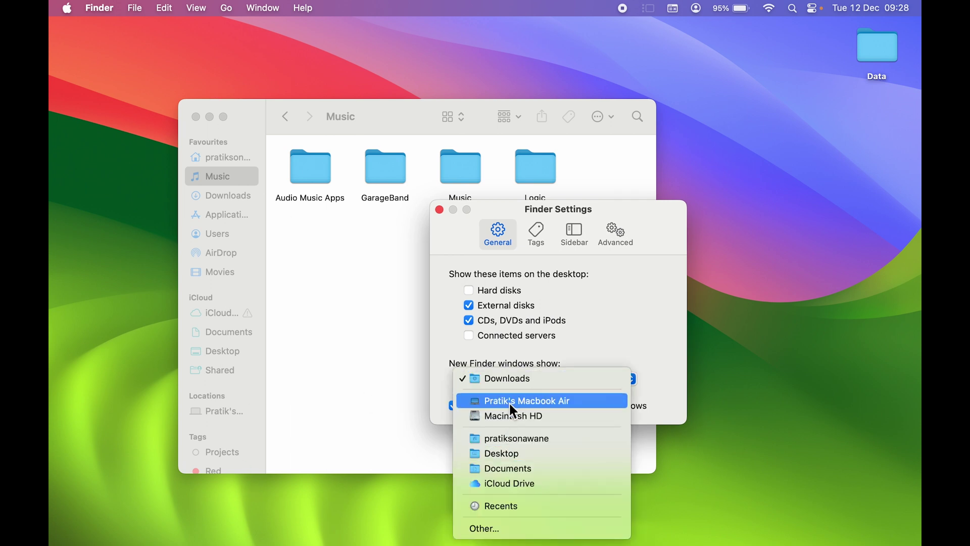
{"action": "left_click", "coordinate": [379, 386]}
{"action": "left_click", "coordinate": [690, 269]}
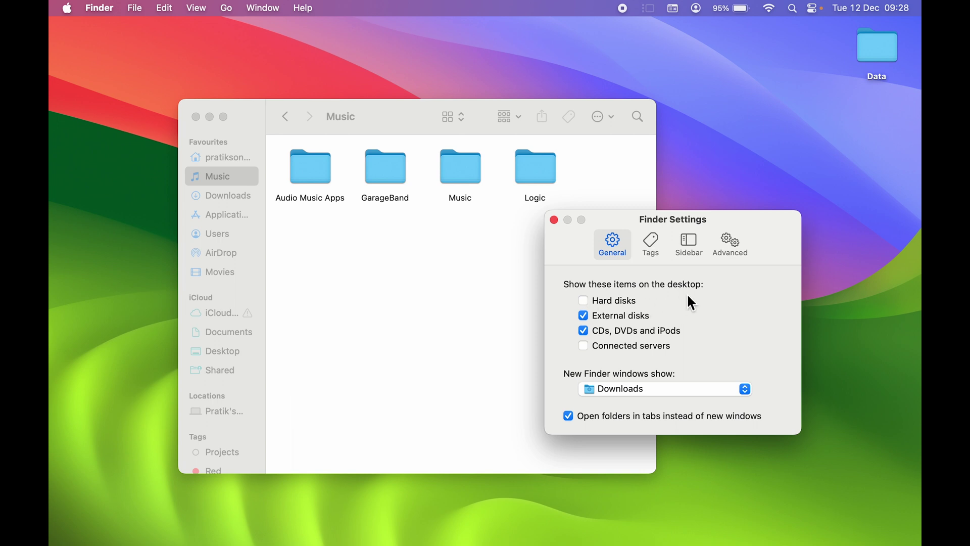
Toggle showing hard disks on the desktop on and back off, then view the Tags pane.
{"action": "left_click", "coordinate": [585, 302]}
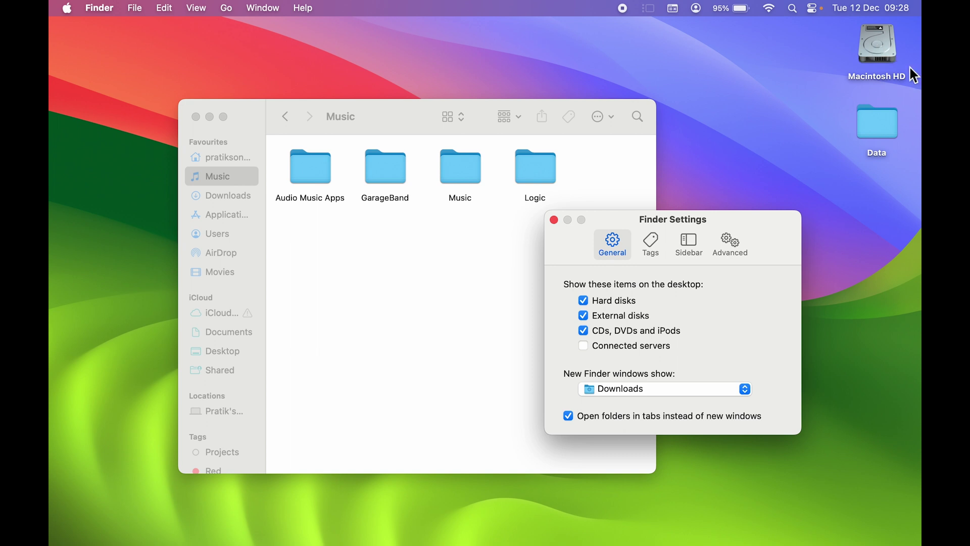
{"action": "left_click", "coordinate": [591, 307]}
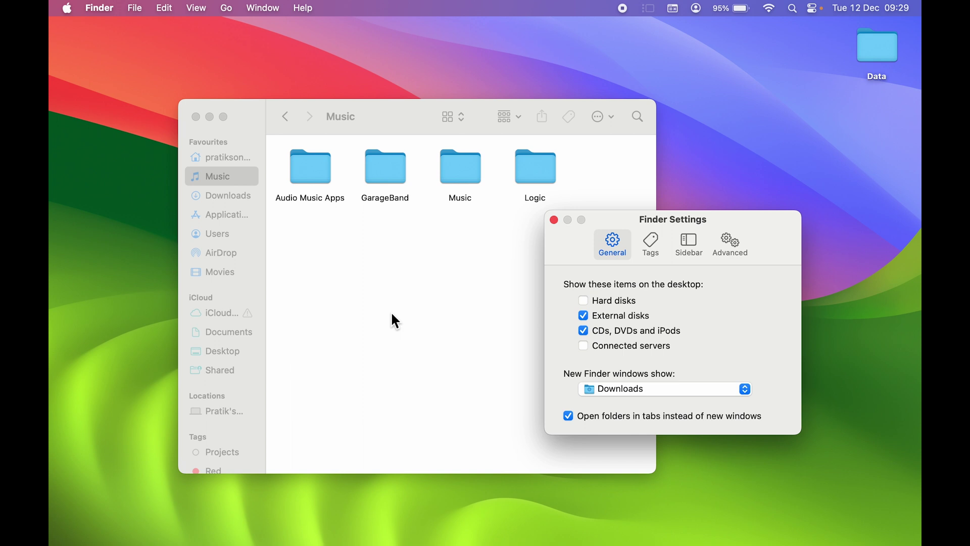
{"action": "left_click", "coordinate": [654, 246]}
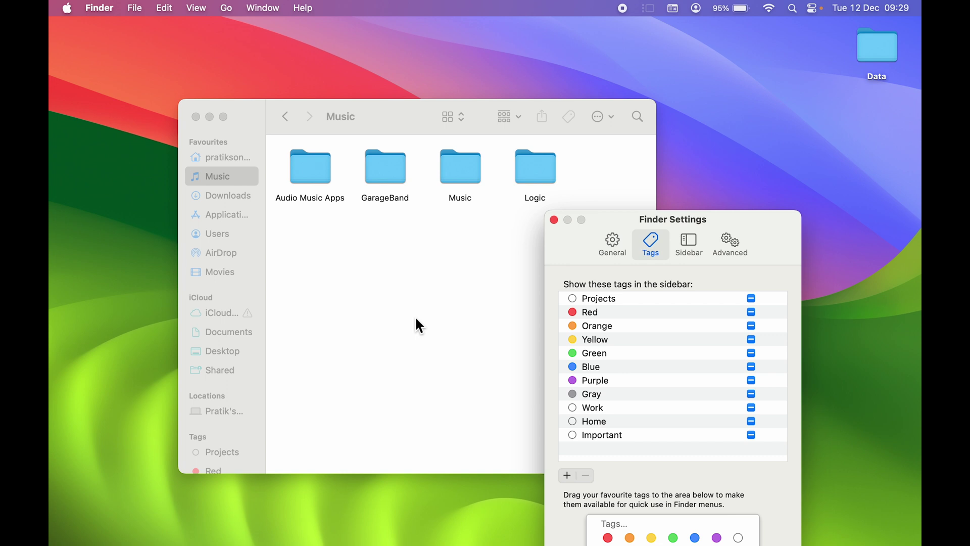
Inspect the Music folder's actions and the Green tag view, then return to Music.
{"action": "left_click", "coordinate": [417, 331]}
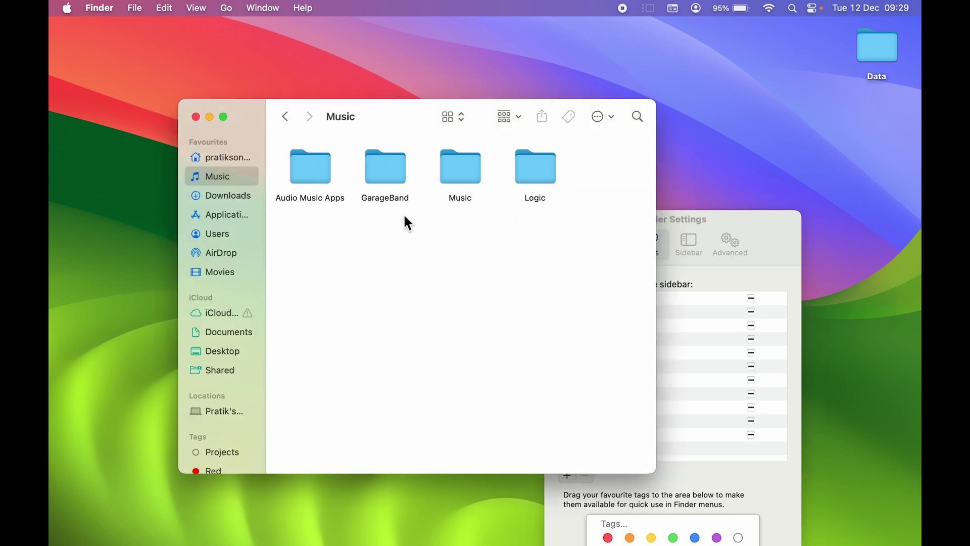
{"action": "left_click", "coordinate": [470, 181]}
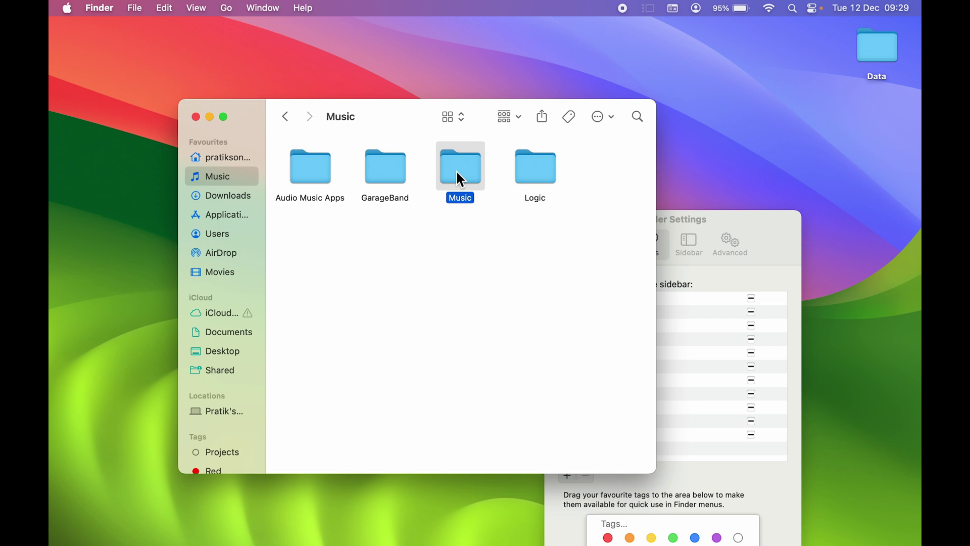
{"action": "right_click", "coordinate": [457, 171]}
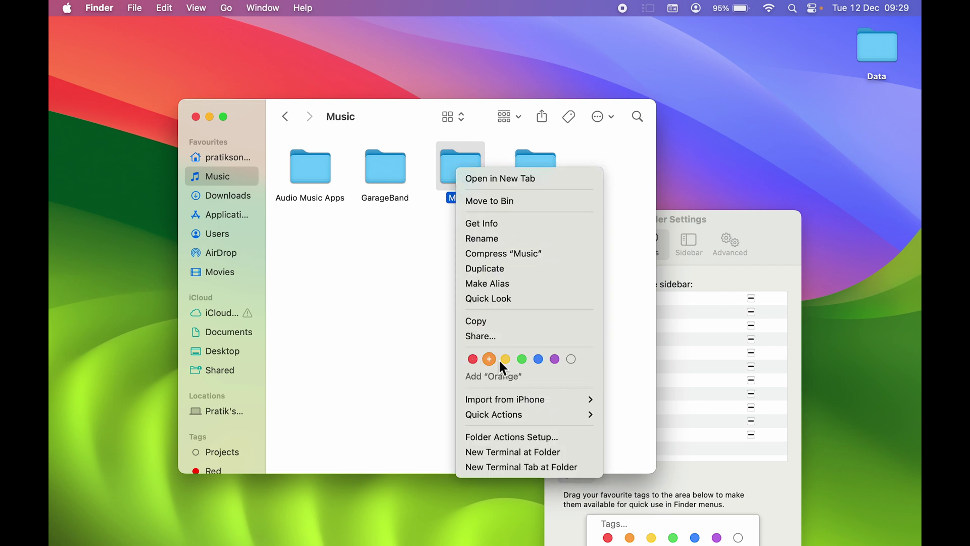
{"action": "left_click", "coordinate": [402, 348]}
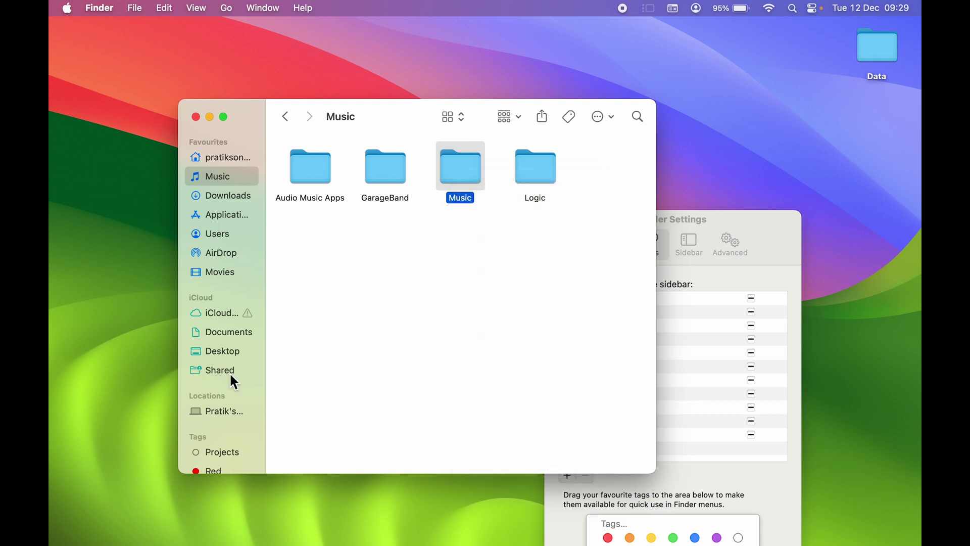
{"action": "scroll", "coordinate": [218, 365], "scroll_direction": "down", "scroll_amount": 5}
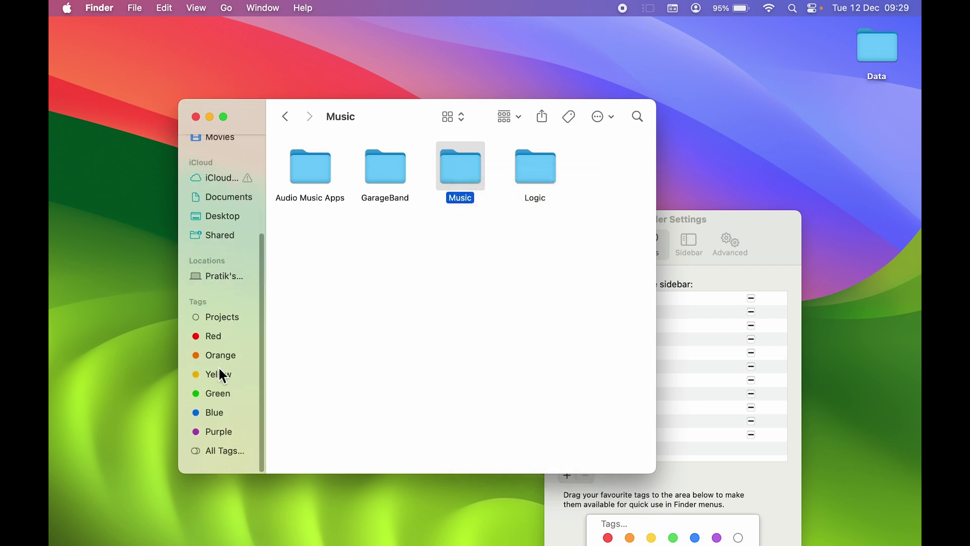
{"action": "left_click", "coordinate": [215, 401]}
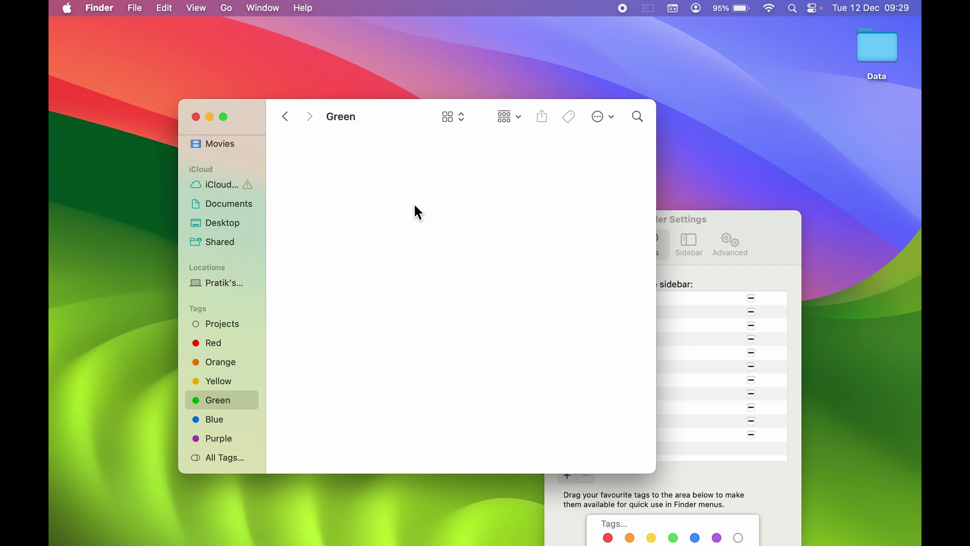
{"action": "scroll", "coordinate": [230, 321], "scroll_direction": "up", "scroll_amount": 5}
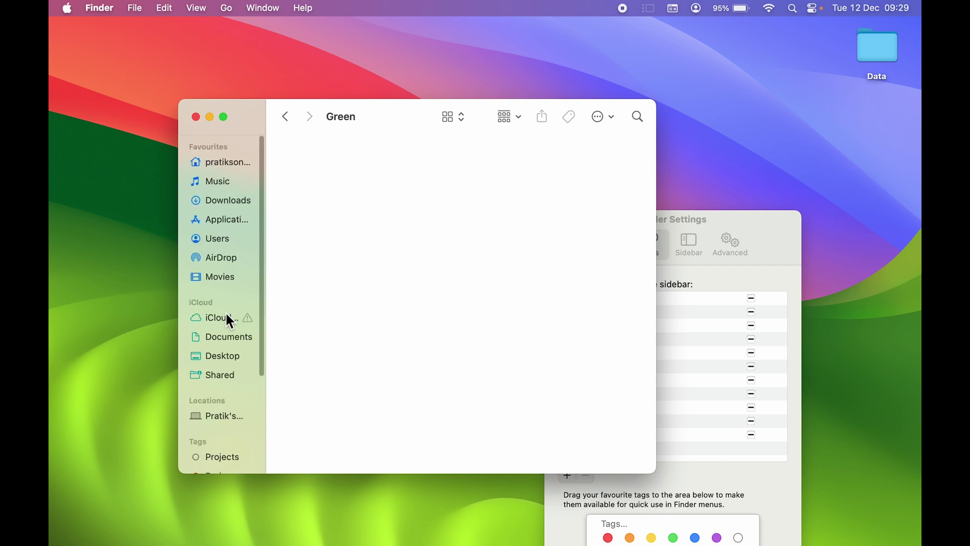
{"action": "left_click", "coordinate": [223, 176]}
Tag the Music folder Green and check it appears under the Green tag.
{"action": "left_click", "coordinate": [460, 169]}
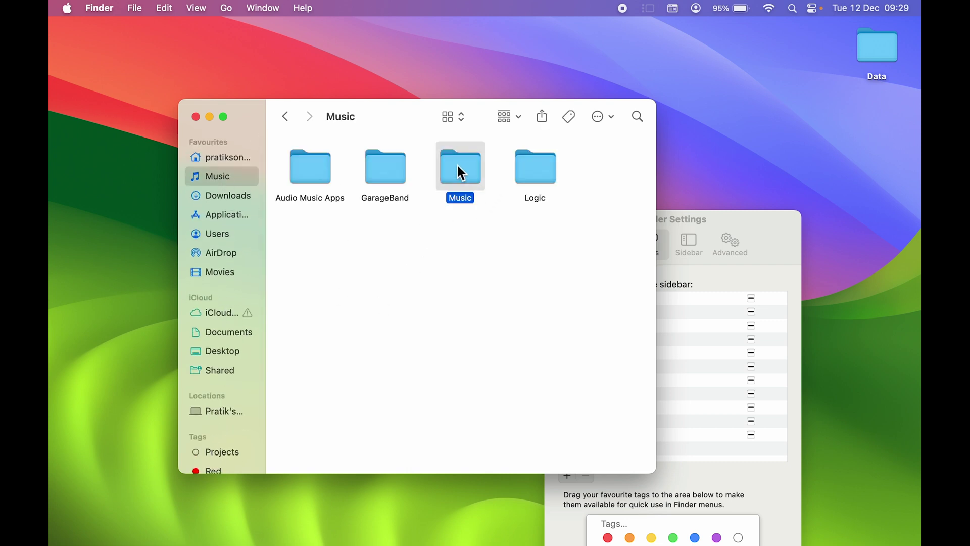
{"action": "right_click", "coordinate": [460, 174]}
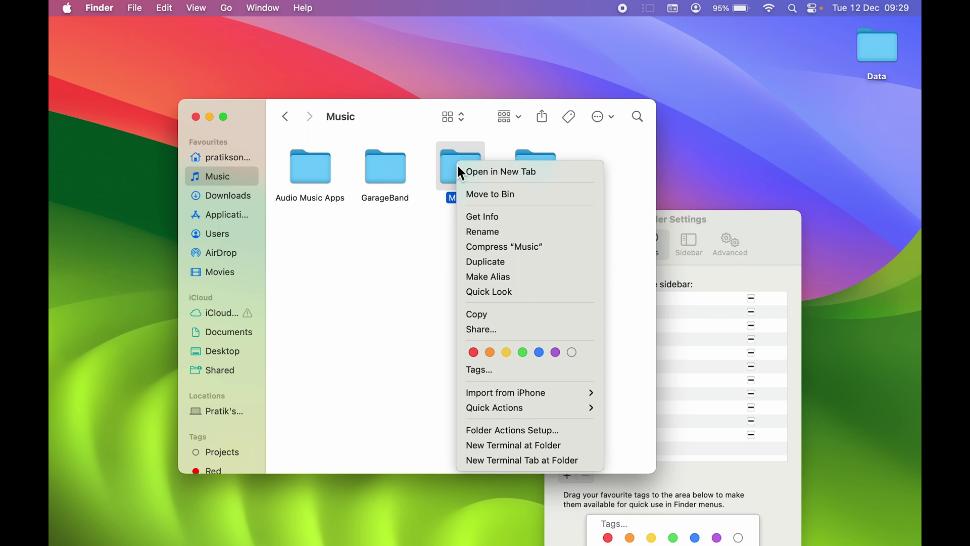
{"action": "left_click", "coordinate": [523, 353]}
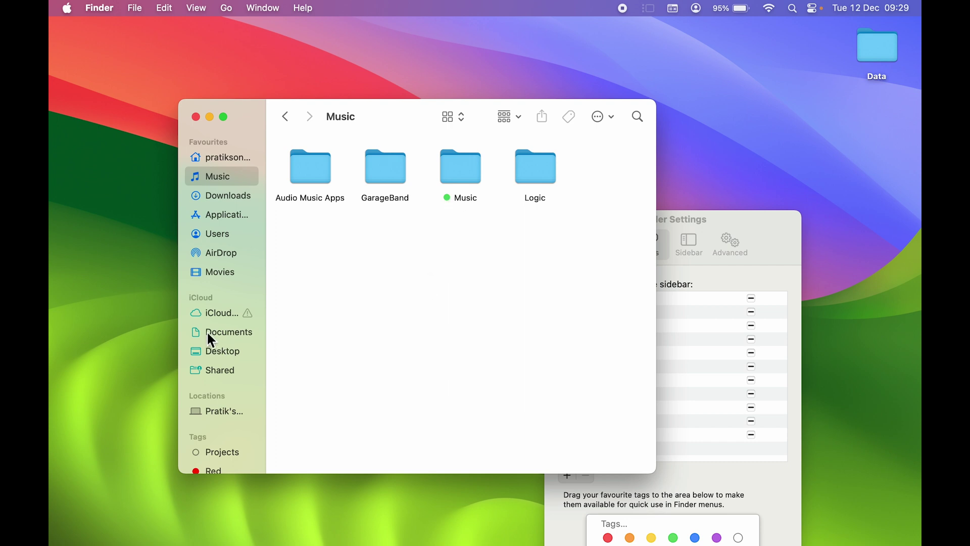
{"action": "scroll", "coordinate": [226, 326], "scroll_direction": "down", "scroll_amount": 5}
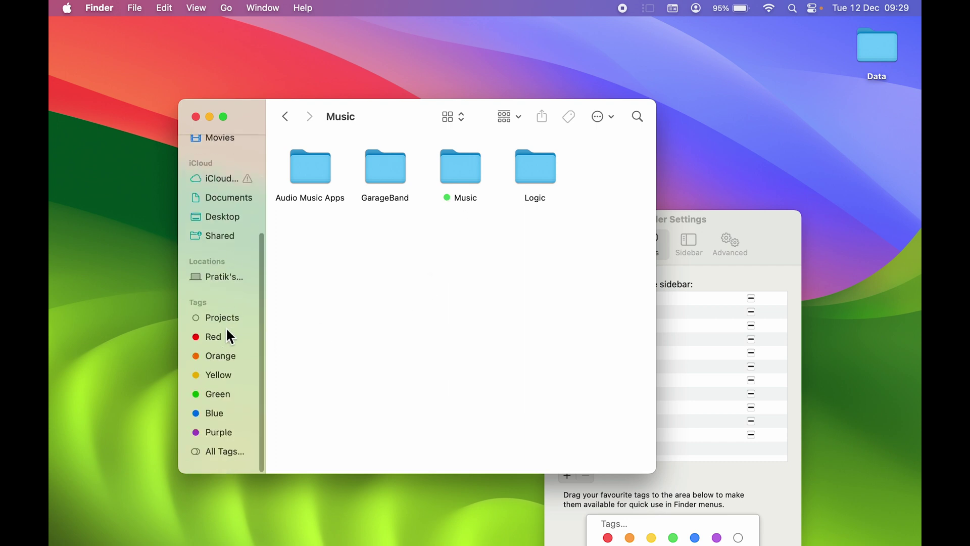
{"action": "left_click", "coordinate": [220, 400]}
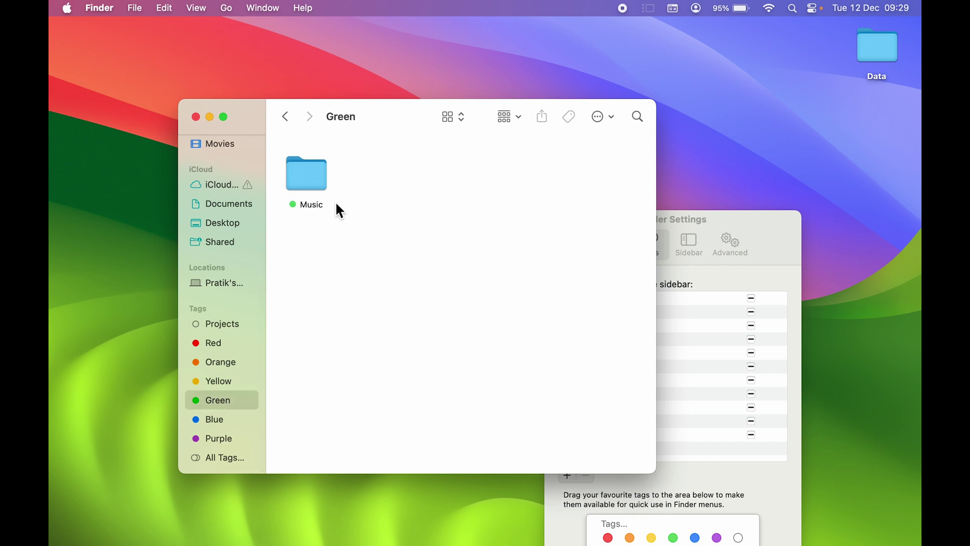
{"action": "scroll", "coordinate": [207, 313], "scroll_direction": "up", "scroll_amount": 5}
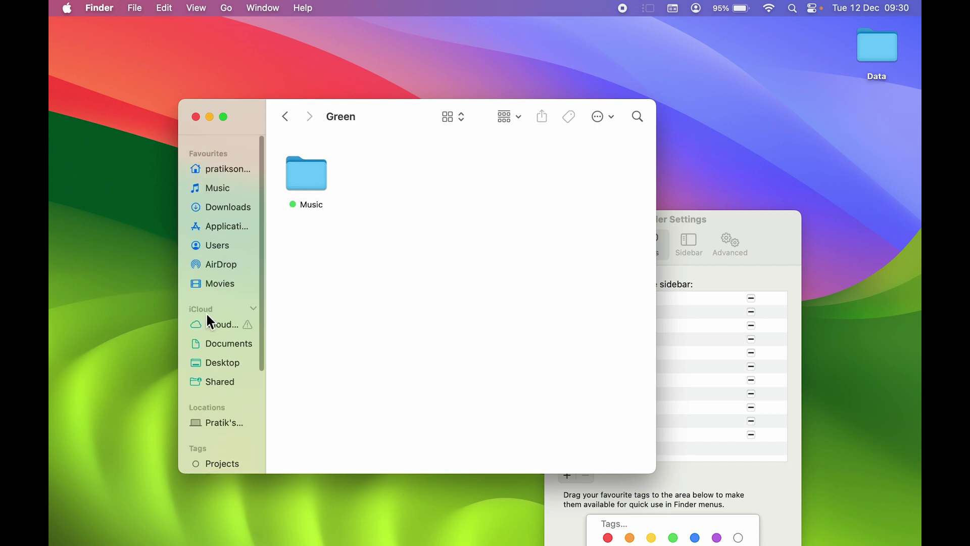
Tag the warsaw-gothic-font folder in Downloads Red and view the Red-tagged items.
{"action": "left_click", "coordinate": [221, 195]}
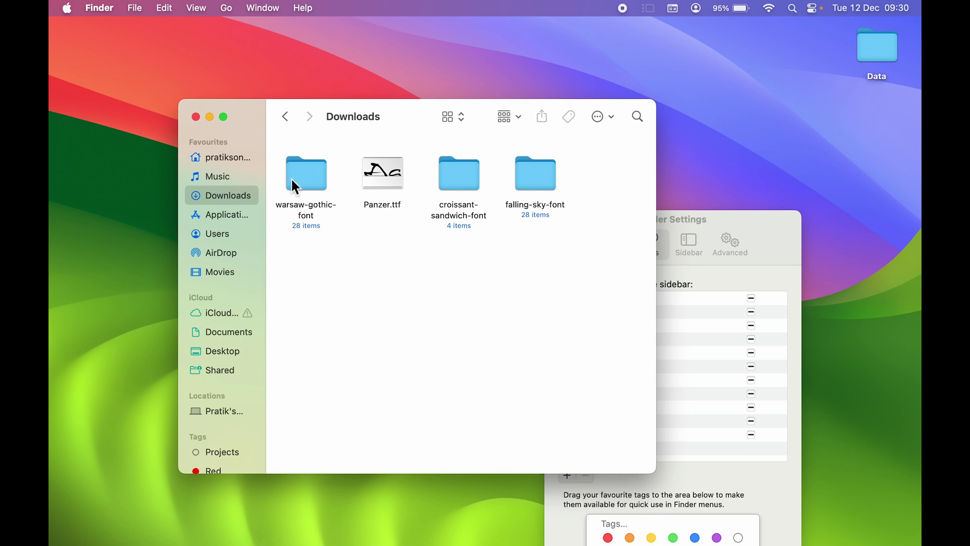
{"action": "left_click", "coordinate": [310, 174]}
{"action": "right_click", "coordinate": [310, 175]}
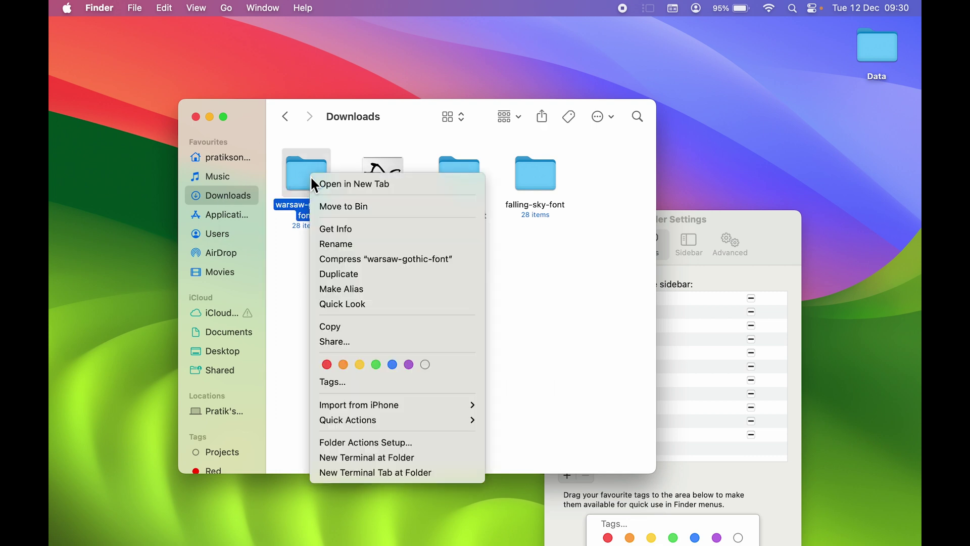
{"action": "left_click", "coordinate": [327, 364]}
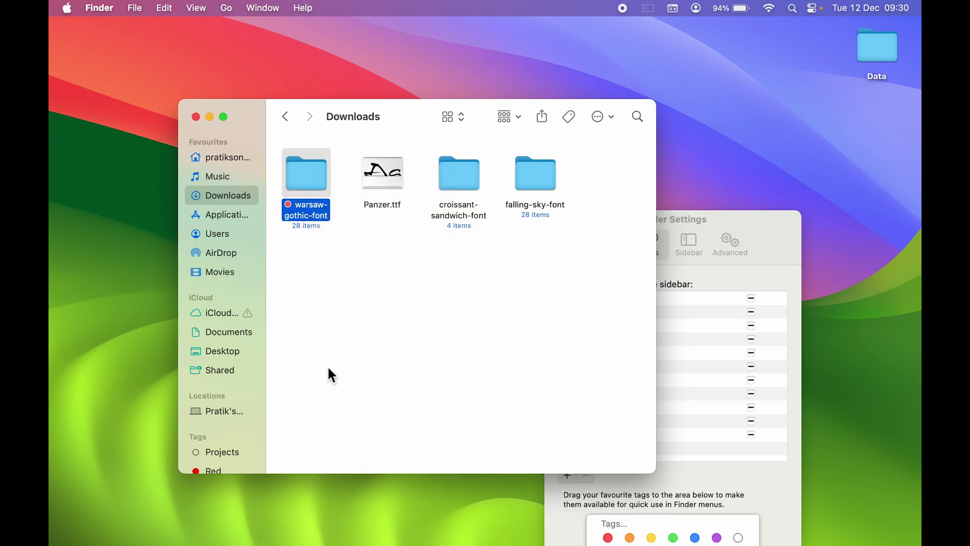
{"action": "left_click", "coordinate": [327, 294]}
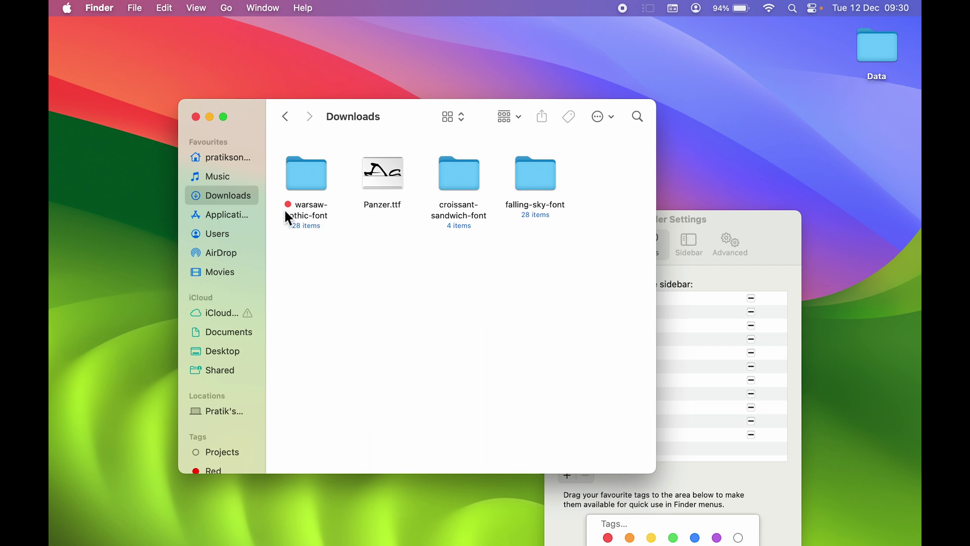
{"action": "scroll", "coordinate": [229, 427], "scroll_direction": "down", "scroll_amount": 4}
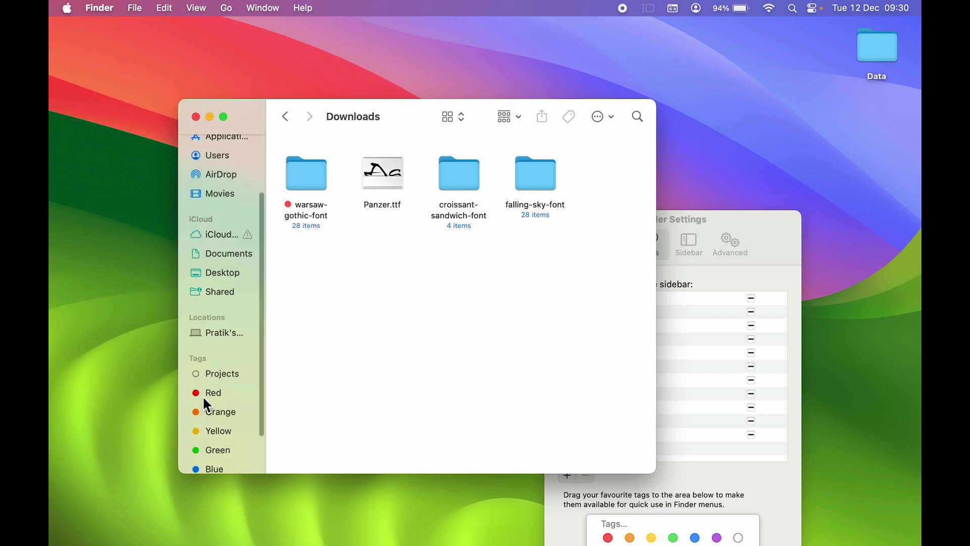
{"action": "left_click", "coordinate": [211, 395]}
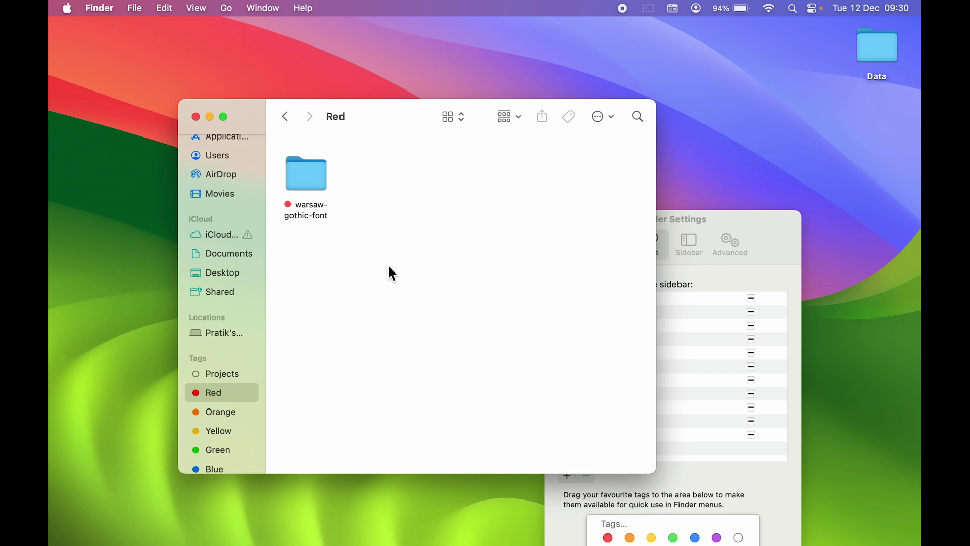
{"action": "left_click_drag", "start_coordinate": [775, 229], "coordinate": [623, 137]}
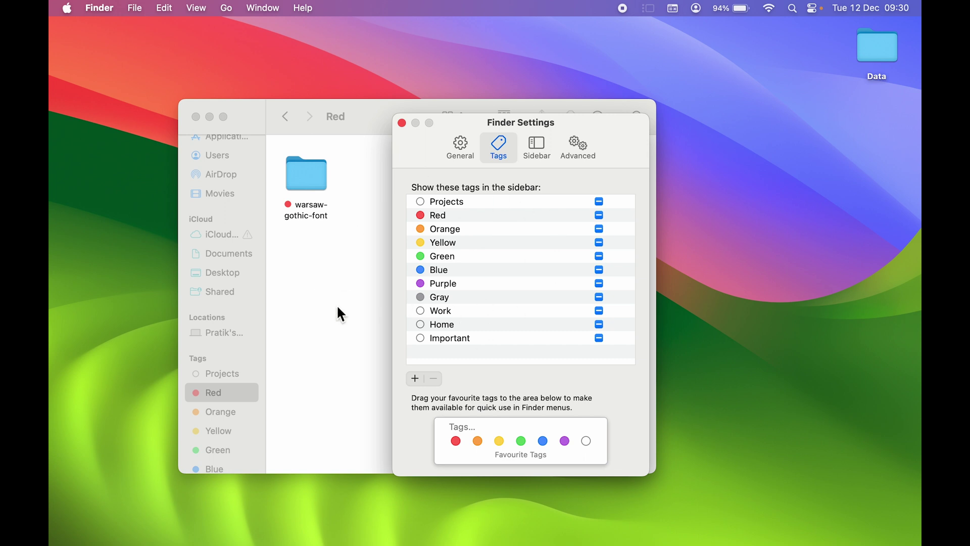
Show the Sidebar settings pane and arrange it beside the Finder window.
{"action": "left_click", "coordinate": [547, 145]}
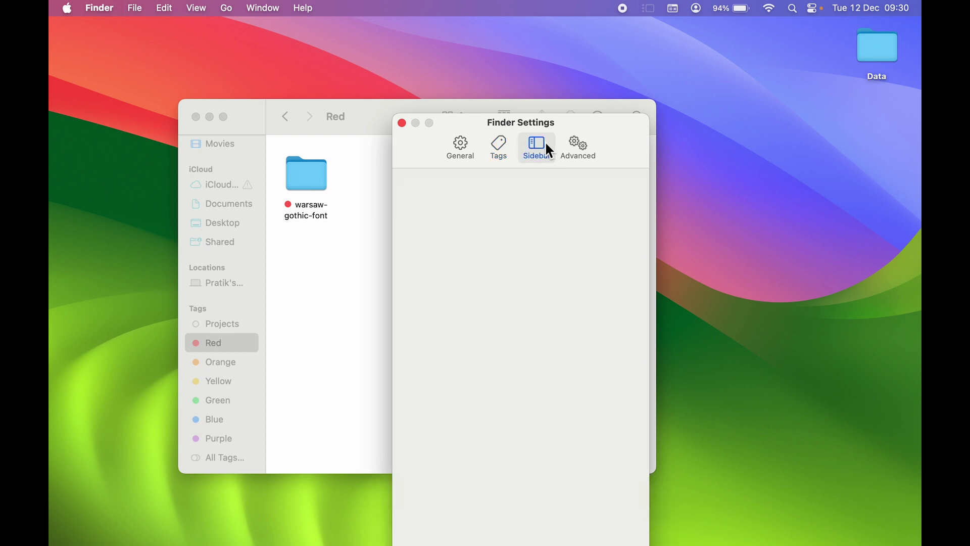
{"action": "left_click_drag", "start_coordinate": [618, 139], "coordinate": [783, 52]}
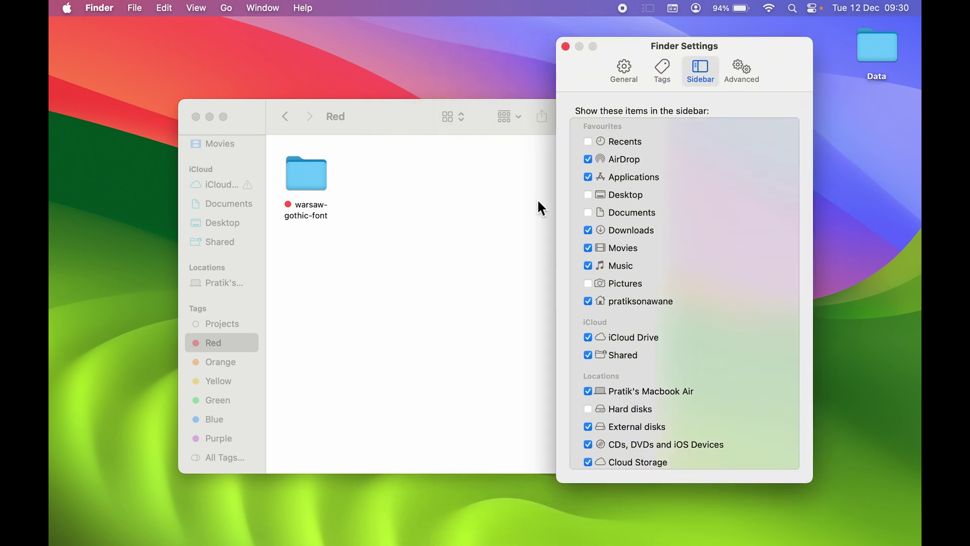
{"action": "left_click", "coordinate": [362, 318]}
{"action": "scroll", "coordinate": [227, 227], "scroll_direction": "up", "scroll_amount": 5}
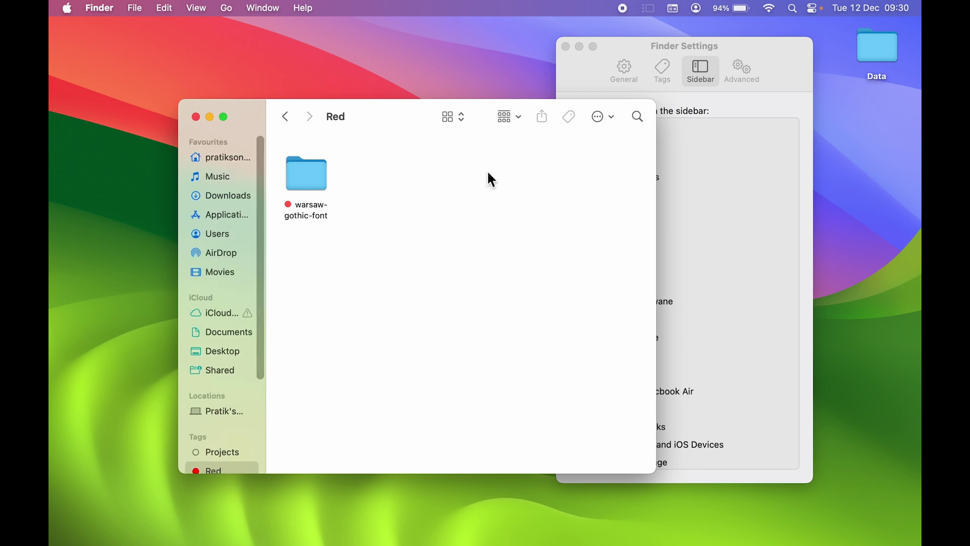
{"action": "left_click_drag", "start_coordinate": [393, 122], "coordinate": [336, 116]}
{"action": "left_click_drag", "start_coordinate": [286, 97], "coordinate": [290, 99]}
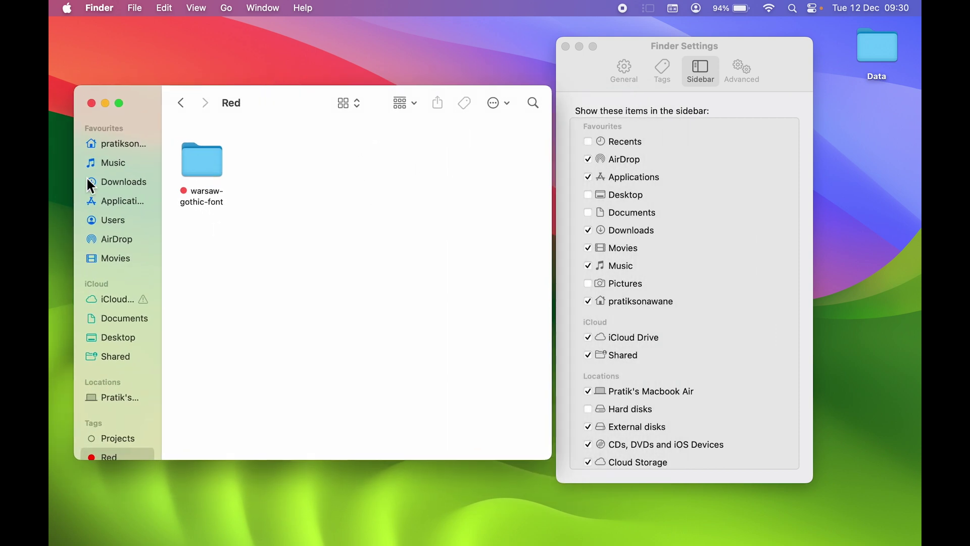
{"action": "left_click", "coordinate": [802, 56]}
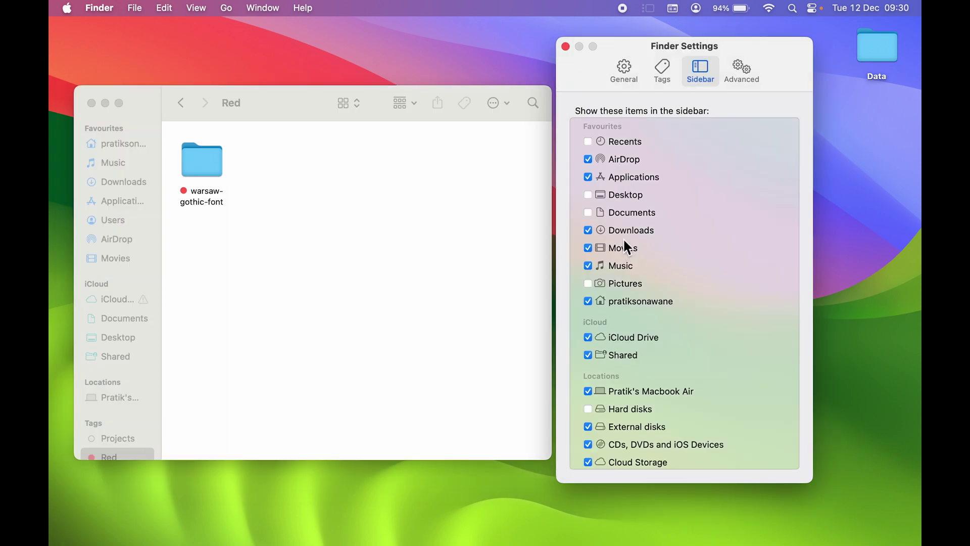
{"action": "scroll", "coordinate": [768, 353], "scroll_direction": "down", "scroll_amount": 3}
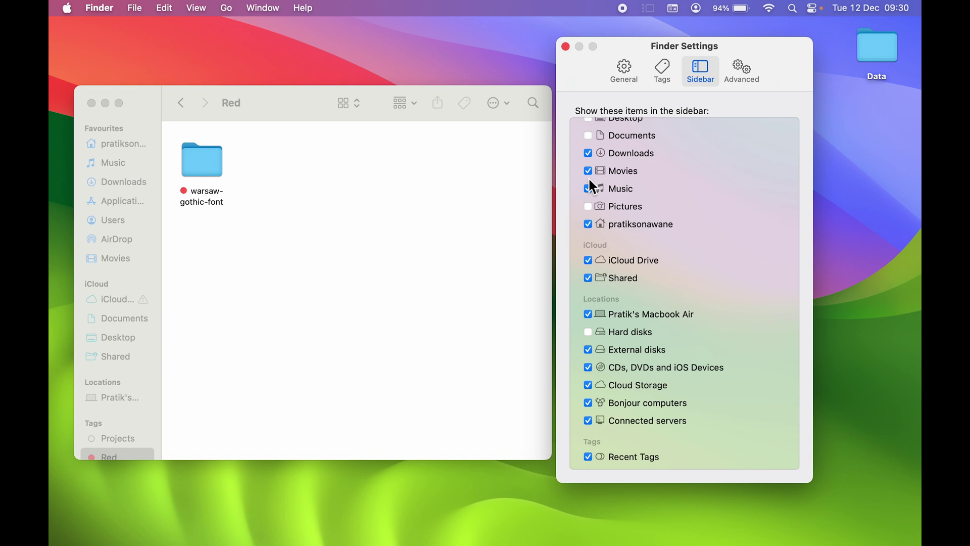
{"action": "left_click", "coordinate": [241, 241]}
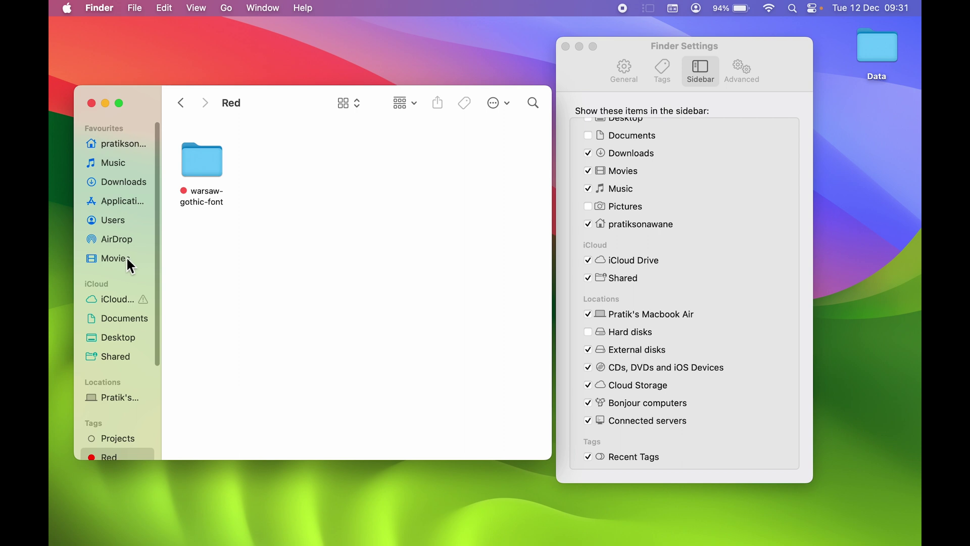
{"action": "left_click", "coordinate": [728, 158]}
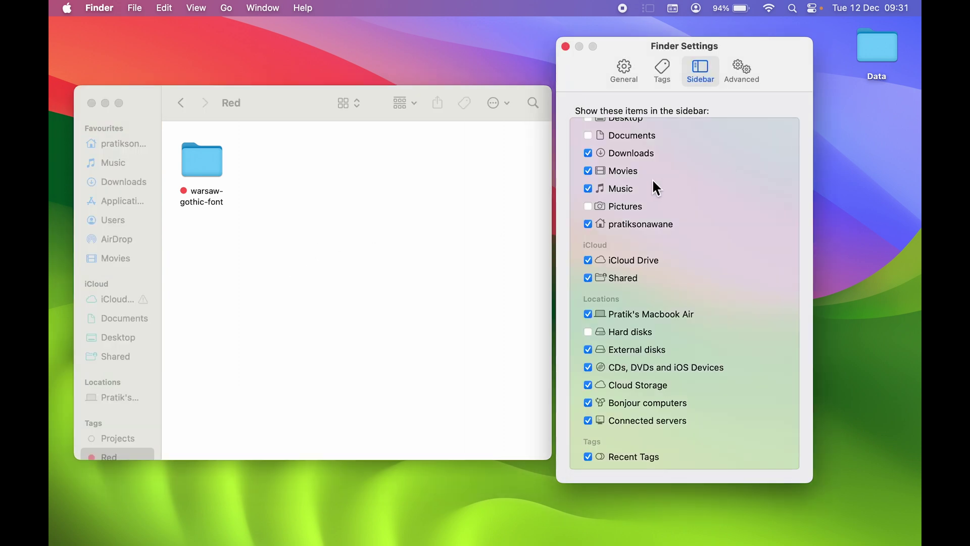
Remove Movies and Music from the sidebar Favourites.
{"action": "left_click", "coordinate": [590, 171]}
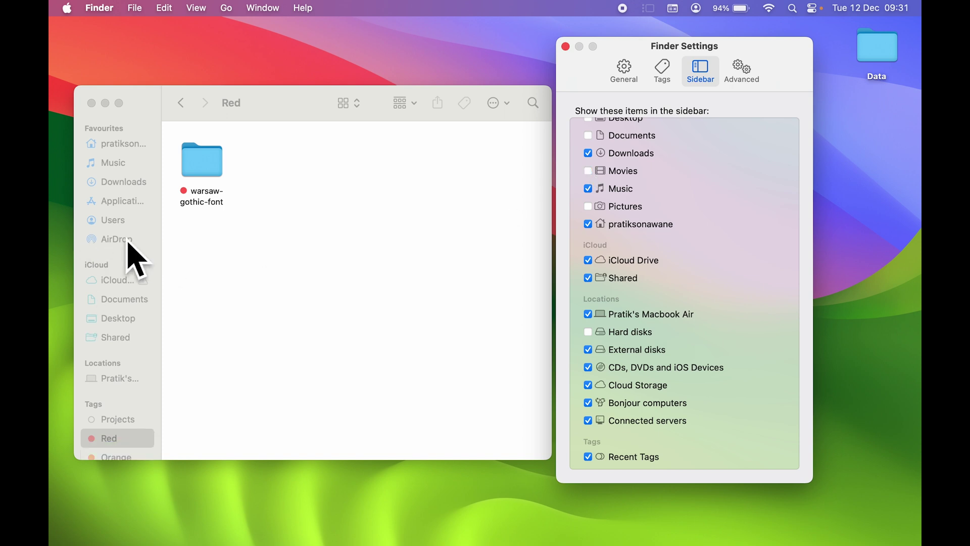
{"action": "left_click", "coordinate": [589, 188]}
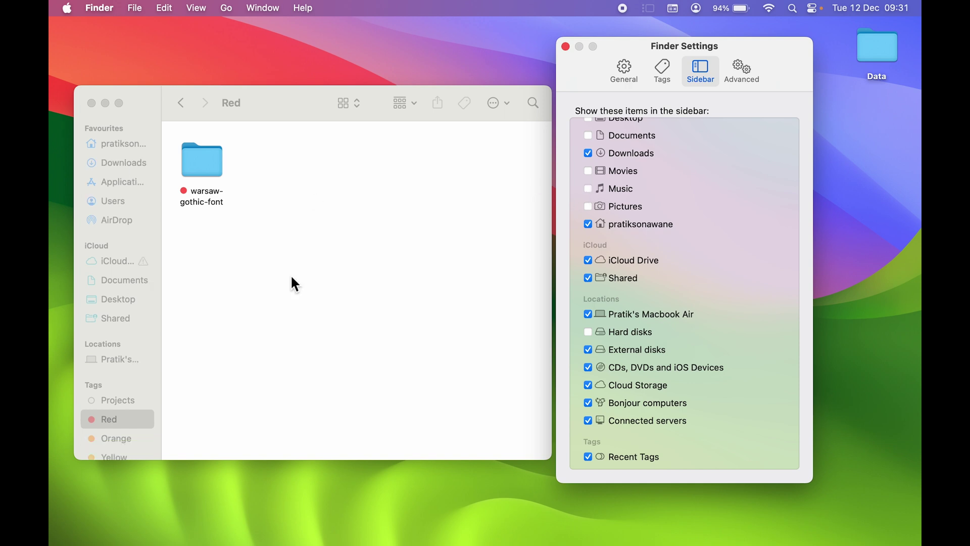
{"action": "left_click", "coordinate": [290, 274]}
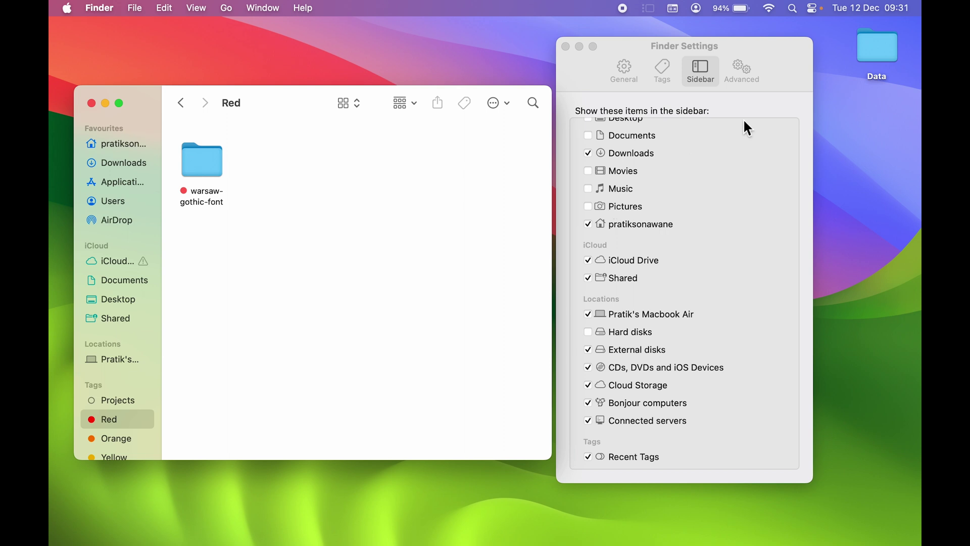
{"action": "left_click", "coordinate": [683, 70]}
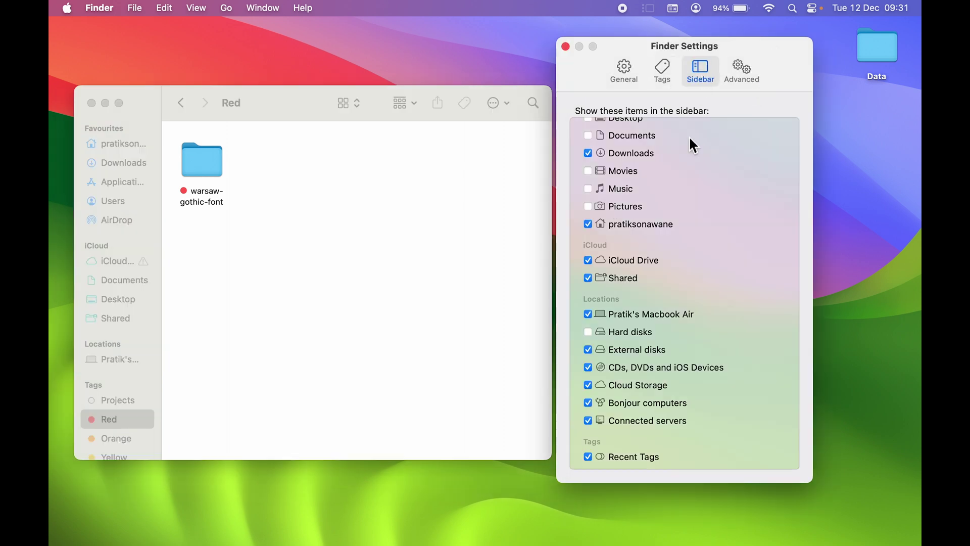
Re-enable Movies and Music in the sidebar Favourites and scroll through the list.
{"action": "left_click", "coordinate": [589, 172]}
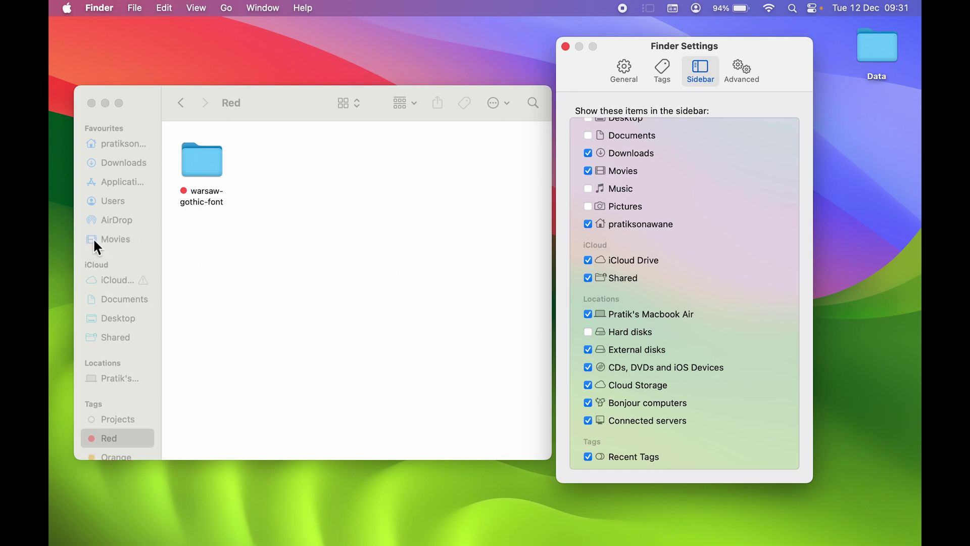
{"action": "left_click", "coordinate": [589, 189]}
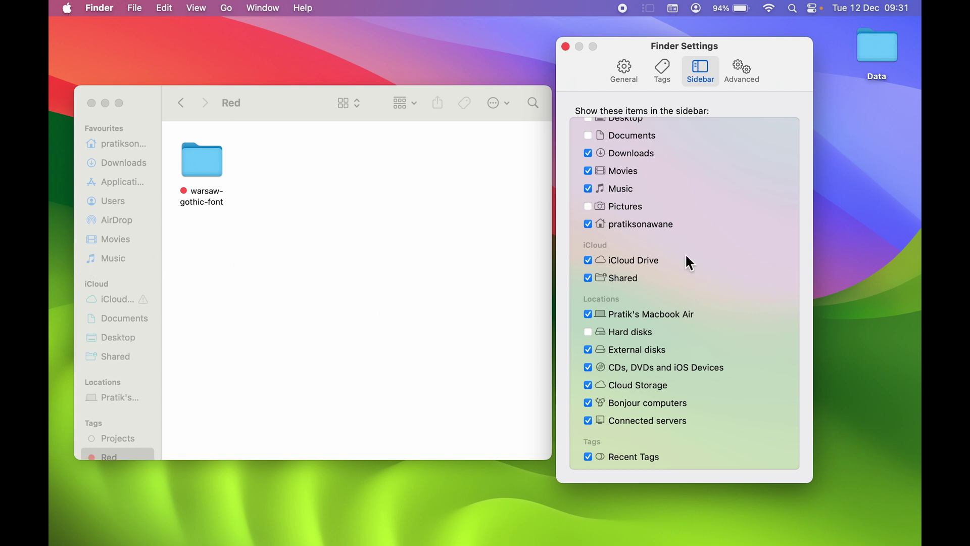
{"action": "scroll", "coordinate": [685, 301], "scroll_direction": "up", "scroll_amount": 3}
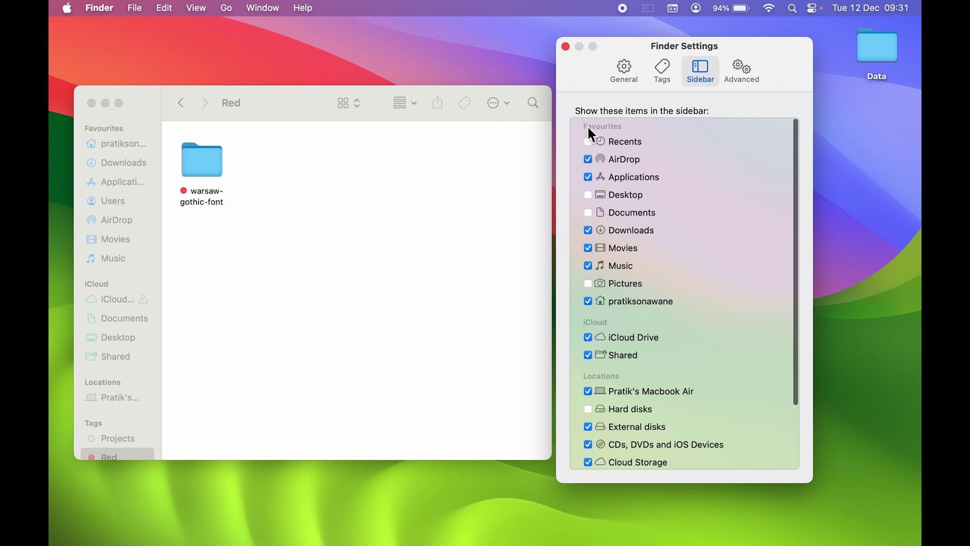
{"action": "scroll", "coordinate": [724, 272], "scroll_direction": "down", "scroll_amount": 3}
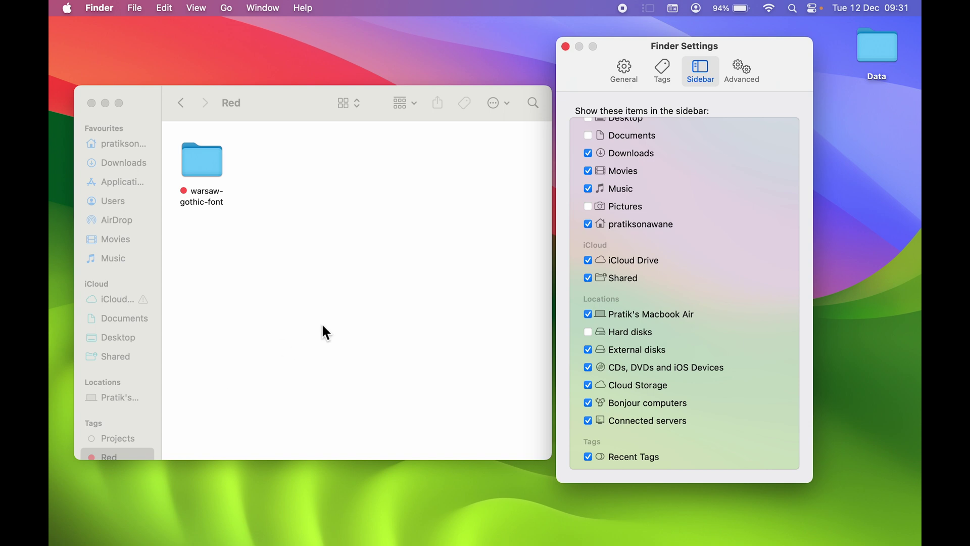
{"action": "scroll", "coordinate": [697, 162], "scroll_direction": "up", "scroll_amount": 3}
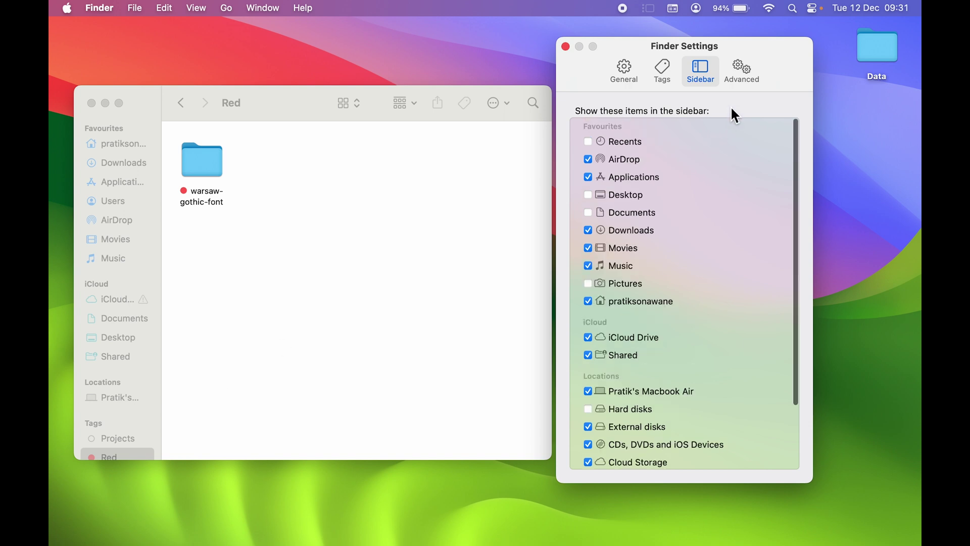
{"action": "left_click", "coordinate": [744, 71]}
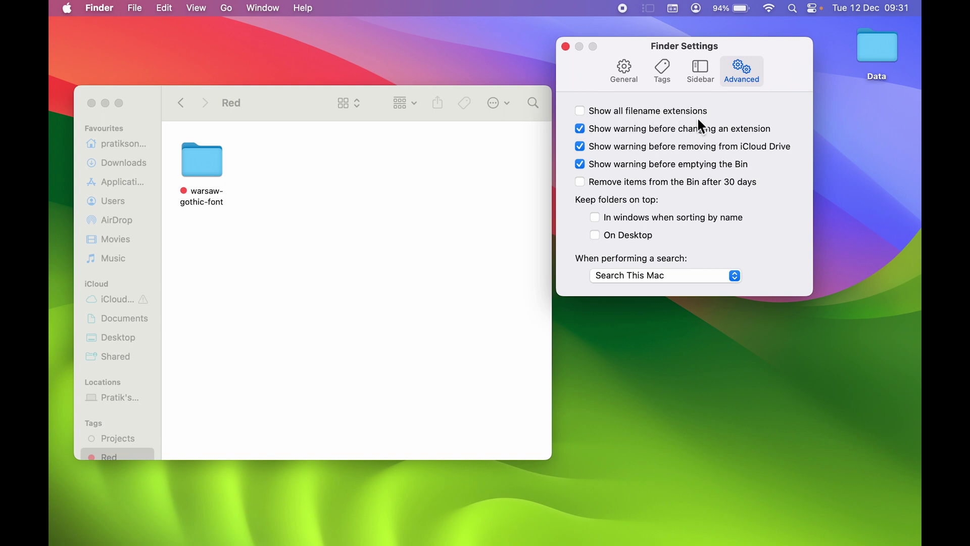
Turn Show all filename extensions on and off again, then open Downloads.
{"action": "left_click", "coordinate": [580, 111]}
{"action": "left_click", "coordinate": [580, 110]}
{"action": "left_click", "coordinate": [423, 199]}
{"action": "scroll", "coordinate": [116, 213], "scroll_direction": "up", "scroll_amount": 1}
{"action": "left_click", "coordinate": [124, 161]}
Try renaming Panzer.ttf to Panzer.otf and choose Keep .ttf at the warning.
{"action": "left_click", "coordinate": [282, 191]}
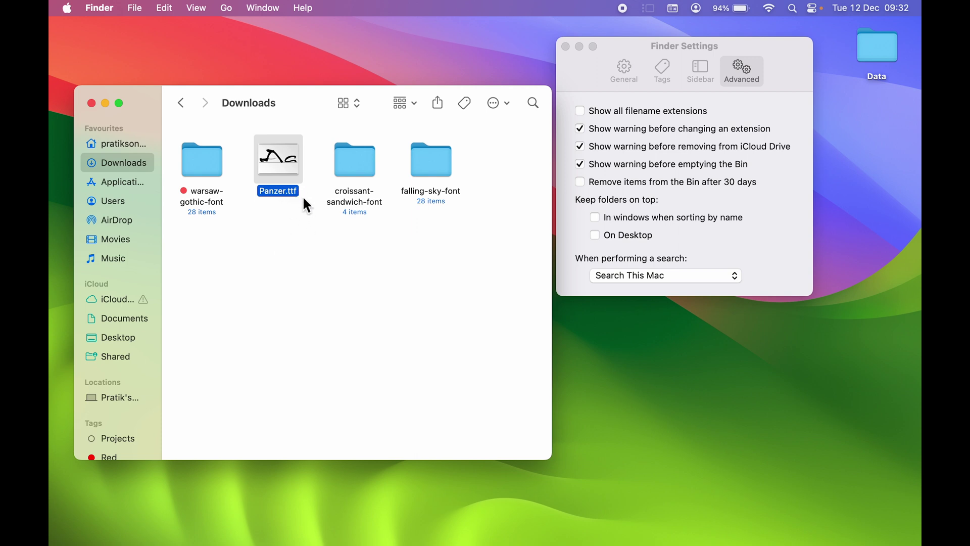
{"action": "key", "text": "Return"}
{"action": "key", "text": "Right"}
{"action": "key", "text": "Right"}
{"action": "key", "text": "Right"}
{"action": "key", "text": "Right"}
{"action": "key", "text": "Right"}
{"action": "key", "text": "BackSpace"}
{"action": "key", "text": "BackSpace"}
{"action": "key", "text": "BackSpace"}
{"action": "type", "text": "otf"}
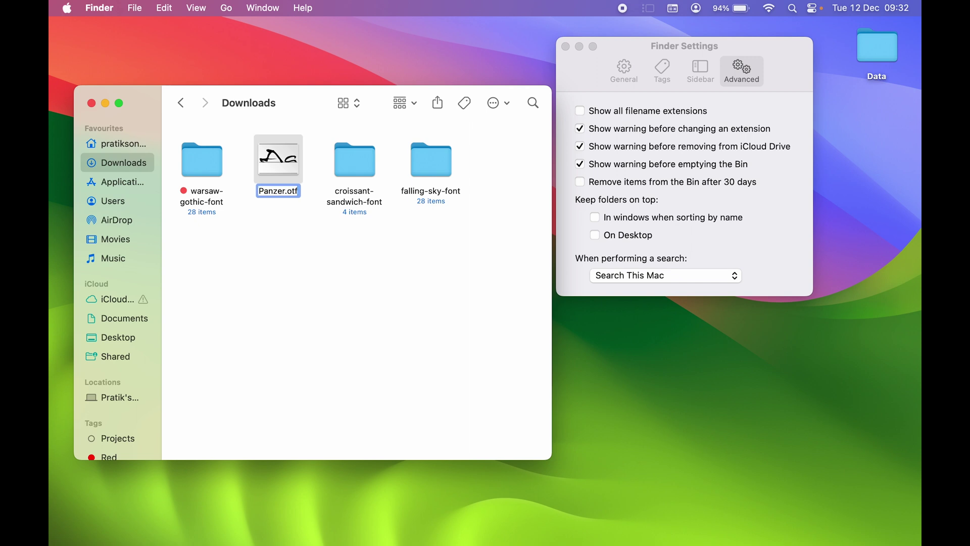
{"action": "key", "text": "Return"}
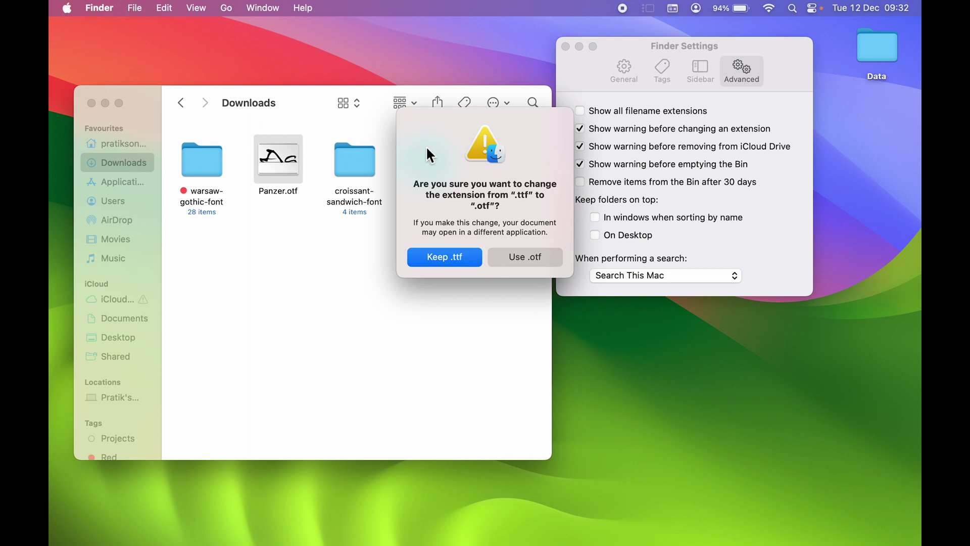
{"action": "left_click", "coordinate": [447, 257]}
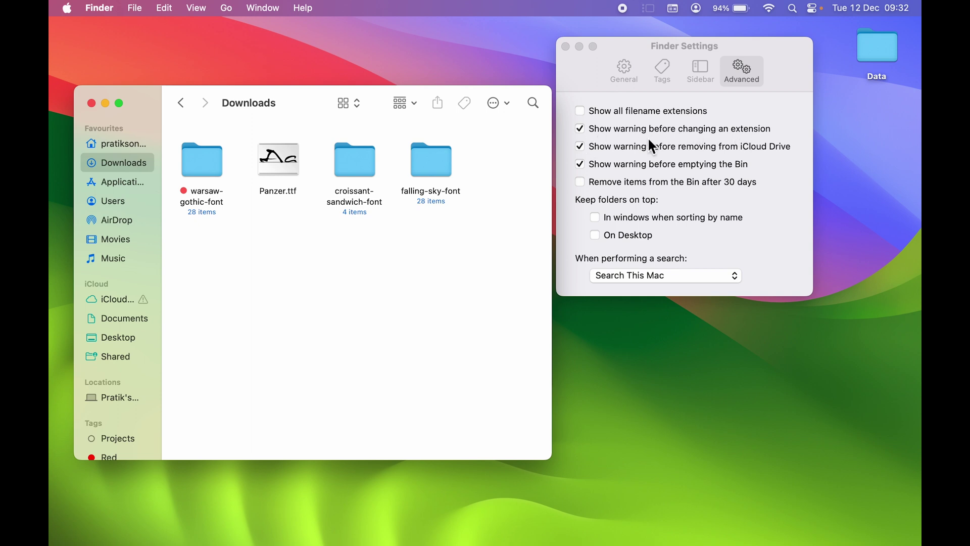
Disable the extension-change warning, rename Panzer.ttf to Panzer.otf, then re-enable the warning.
{"action": "left_click", "coordinate": [582, 131]}
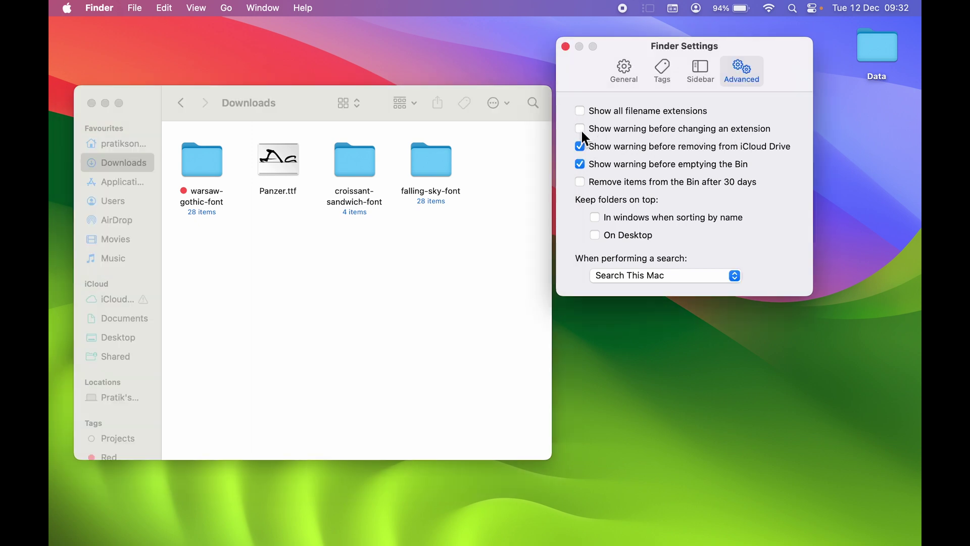
{"action": "left_click", "coordinate": [281, 227]}
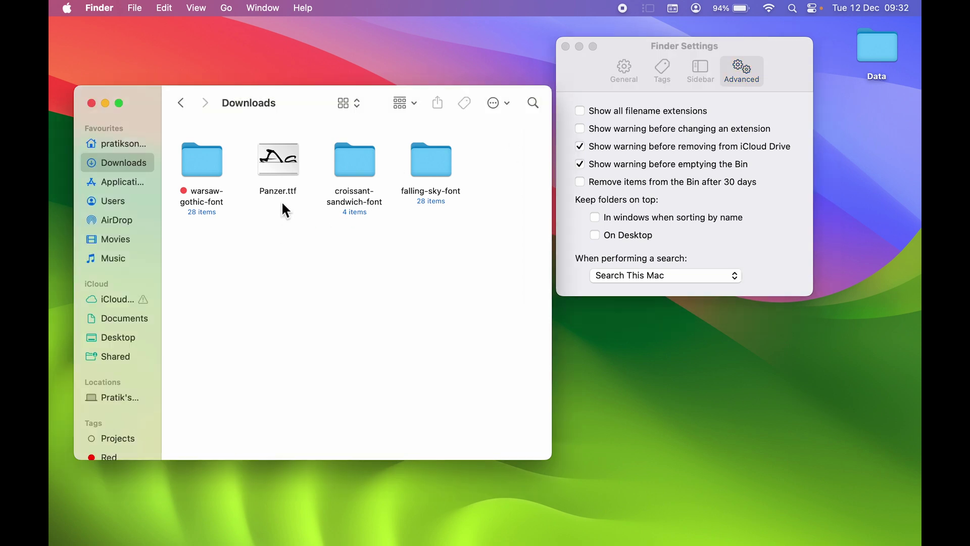
{"action": "left_click", "coordinate": [281, 192]}
{"action": "left_click", "coordinate": [281, 191]}
{"action": "key", "text": "Down"}
{"action": "key", "text": "BackSpace"}
{"action": "key", "text": "BackSpace"}
{"action": "key", "text": "BackSpace"}
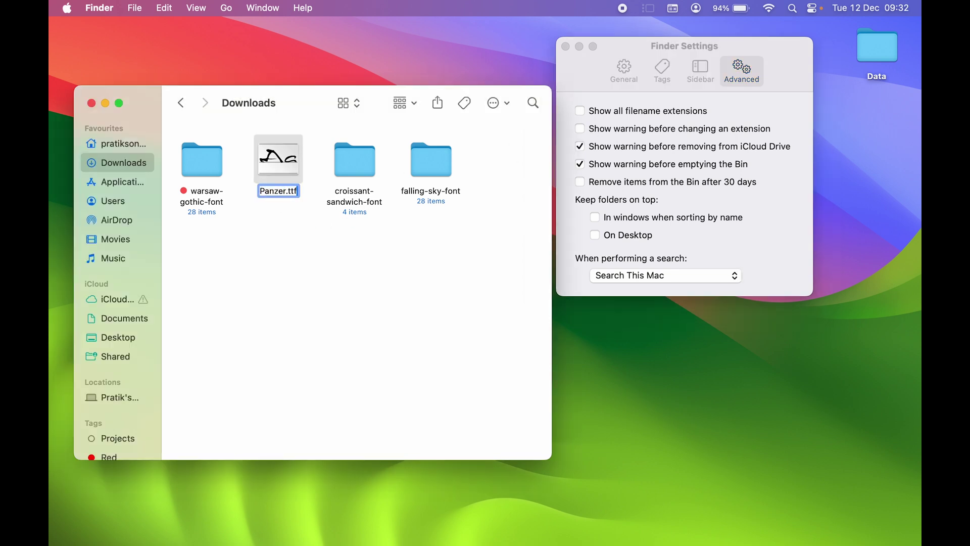
{"action": "type", "text": "otf"}
{"action": "key", "text": "Return"}
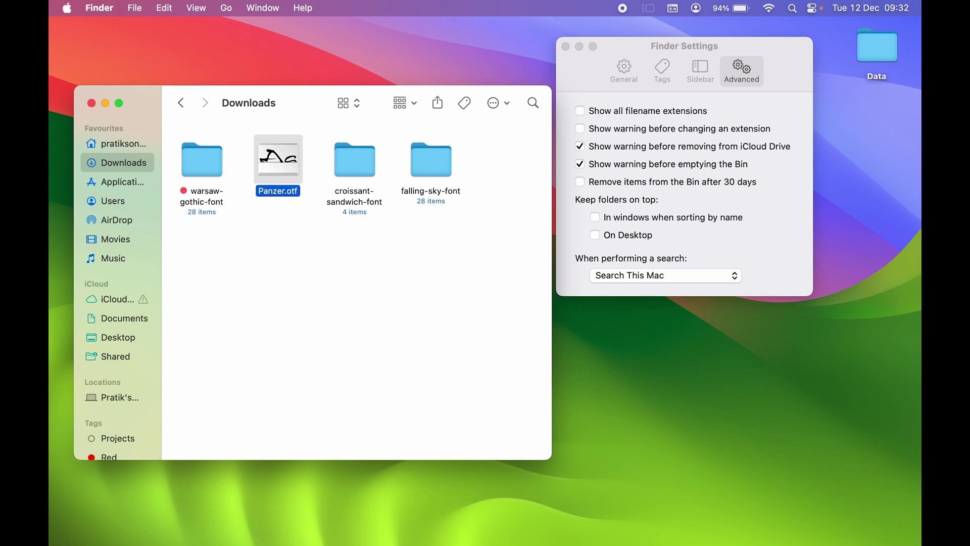
{"action": "left_click", "coordinate": [294, 221]}
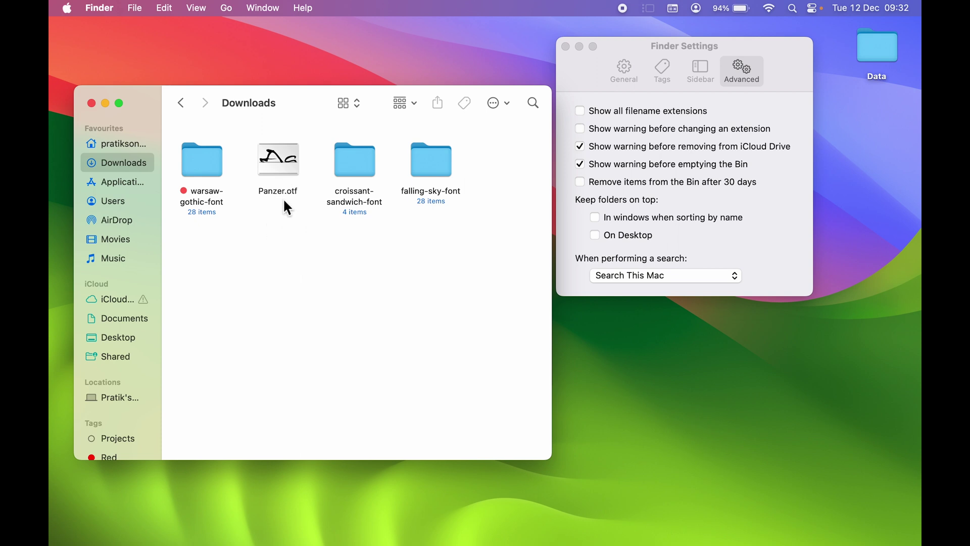
{"action": "left_click", "coordinate": [581, 129]}
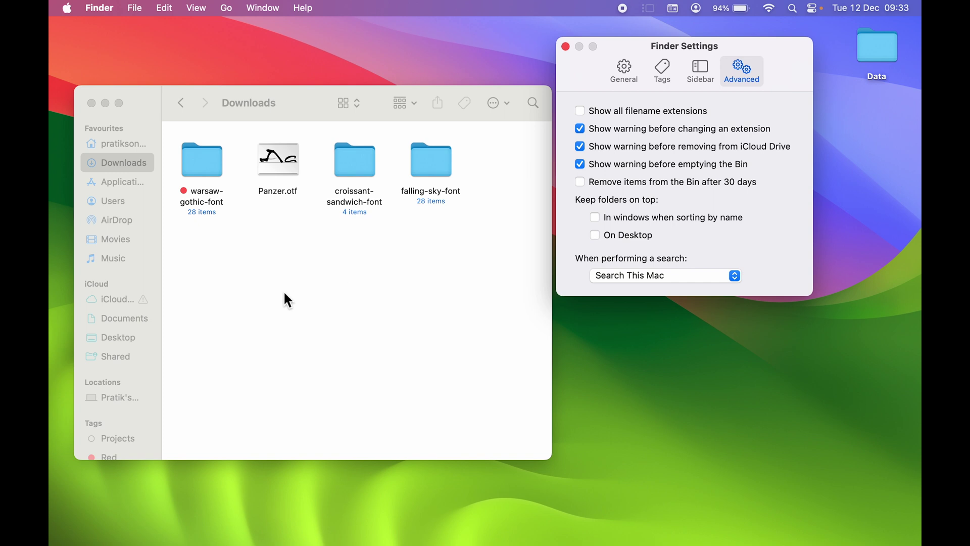
{"action": "left_click", "coordinate": [111, 304]}
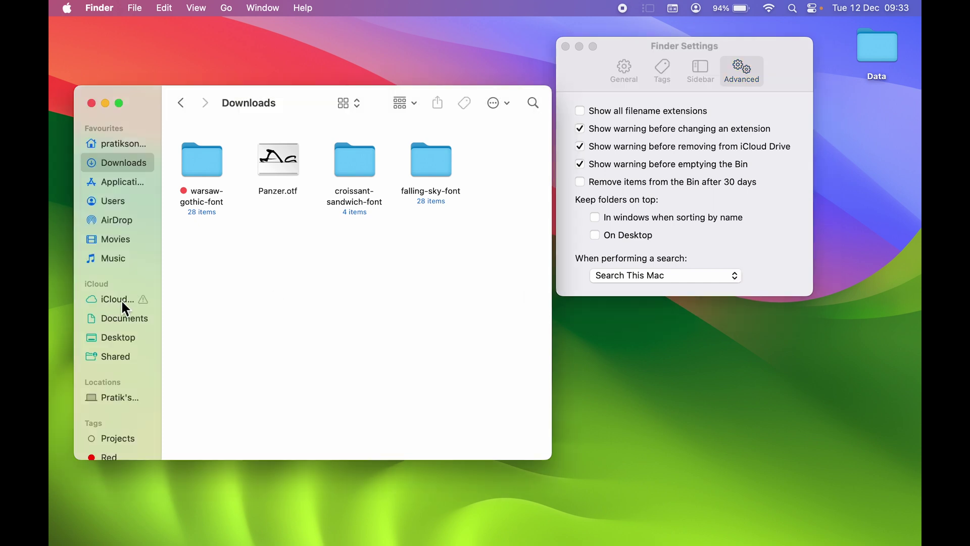
Open iCloud Drive, close Finder Settings, and minimize the iCloud Drive window to the Dock.
{"action": "left_click", "coordinate": [112, 299]}
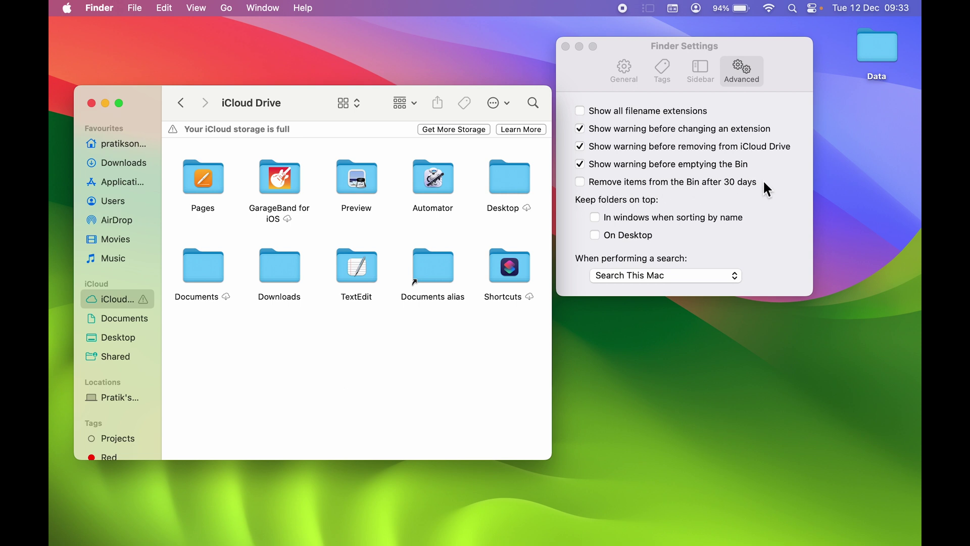
{"action": "left_click", "coordinate": [580, 182]}
{"action": "mouse_move", "coordinate": [727, 532]}
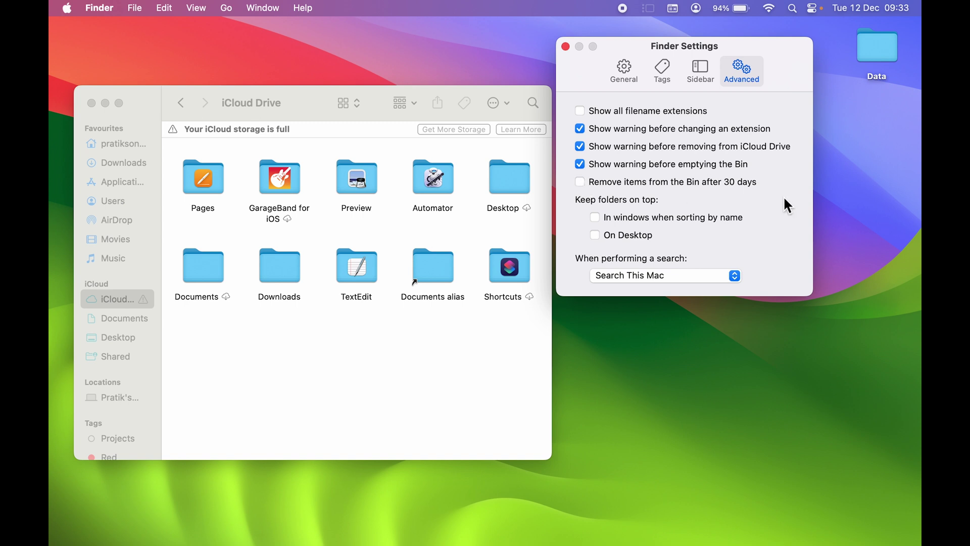
{"action": "left_click", "coordinate": [566, 46]}
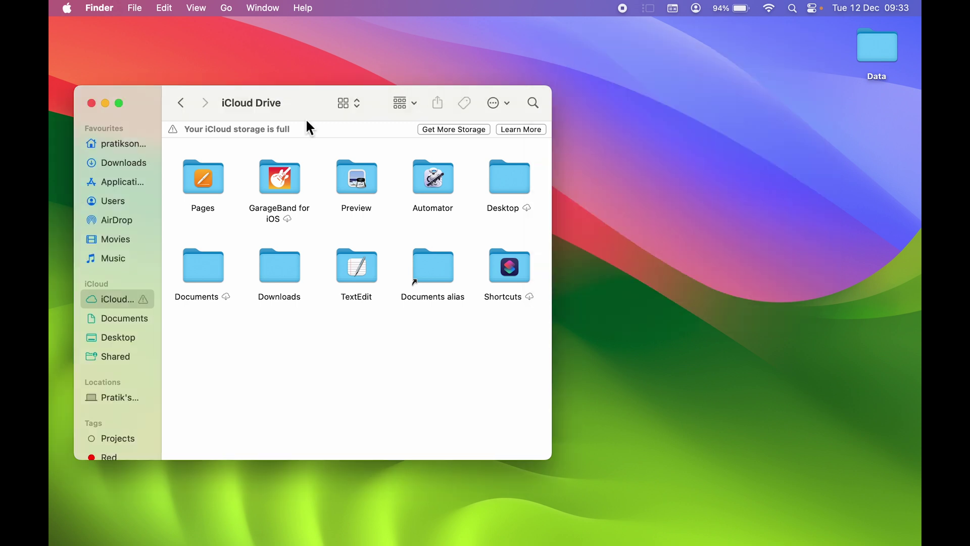
{"action": "left_click_drag", "start_coordinate": [307, 107], "coordinate": [442, 101]}
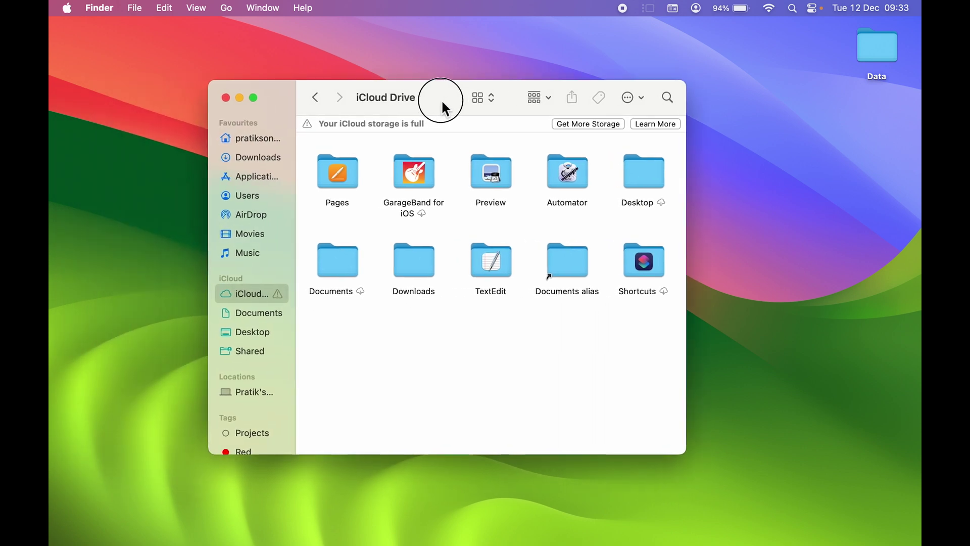
{"action": "left_click", "coordinate": [239, 98]}
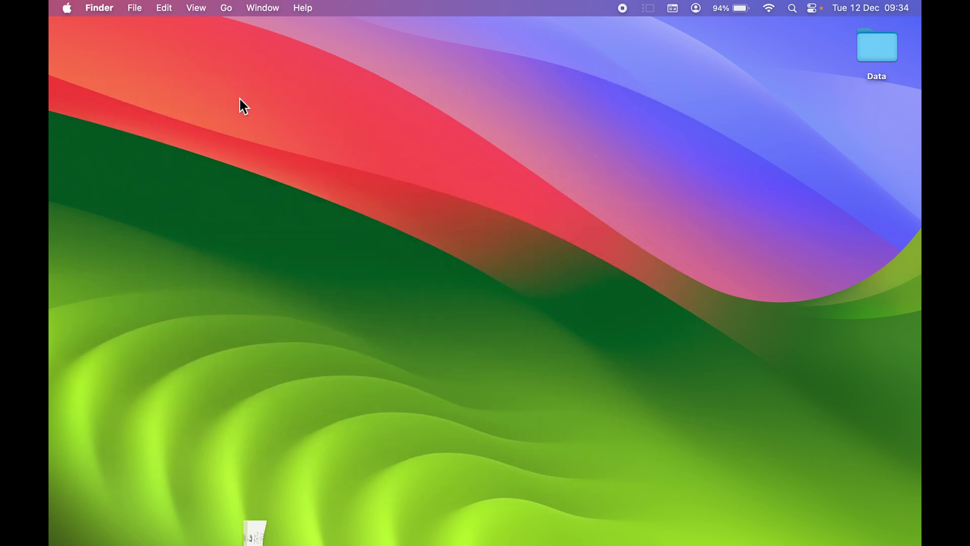